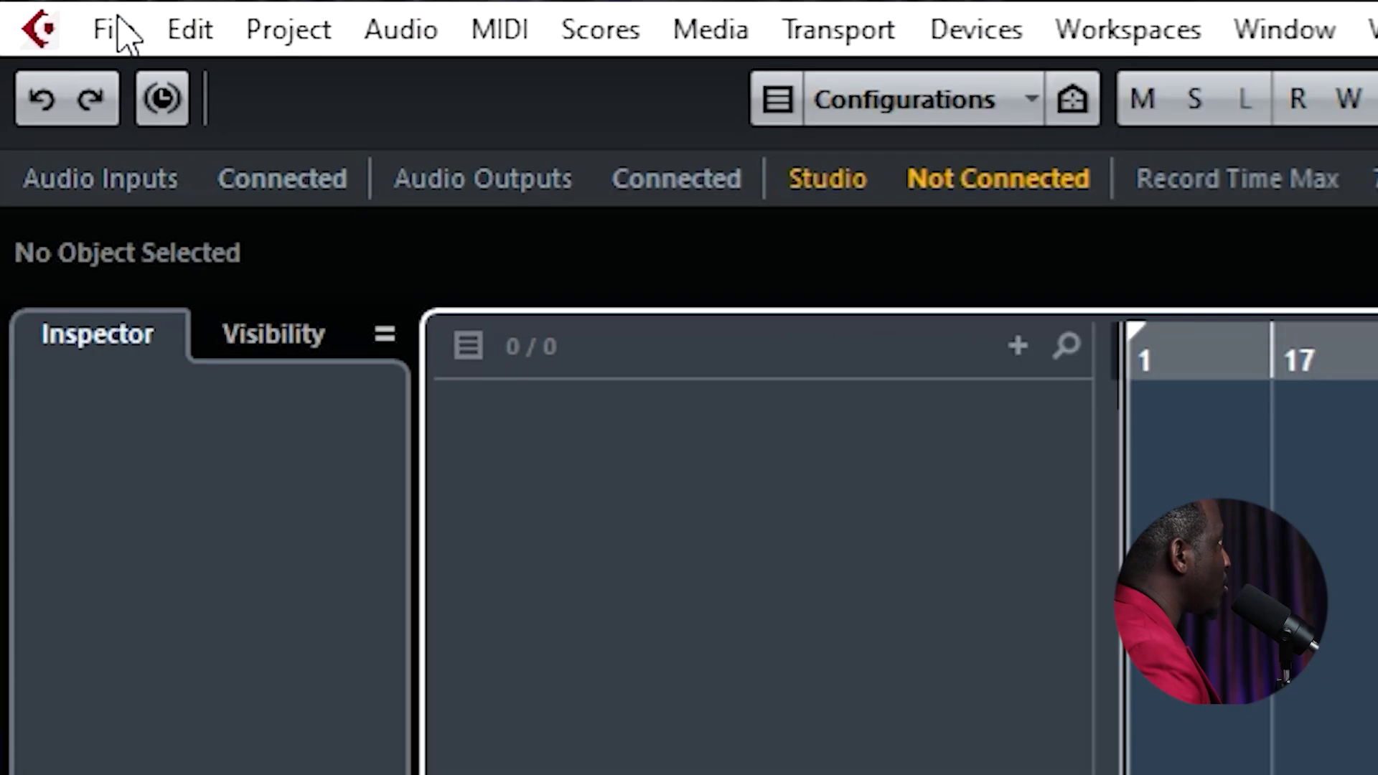
# - Examine the file commands with their import and export formats, plus the available editing and project commands
pyautogui.click(36, 9)
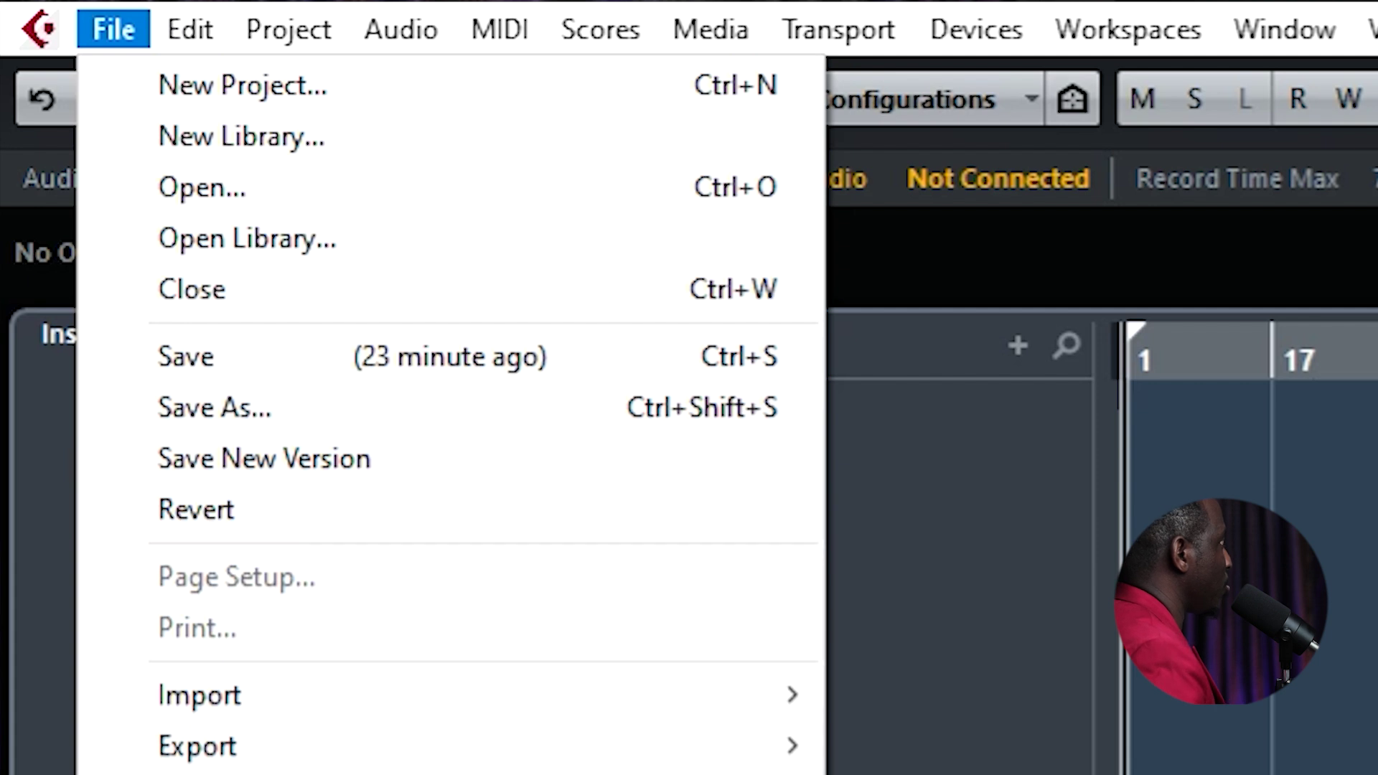
pyautogui.moveTo(337, 703)
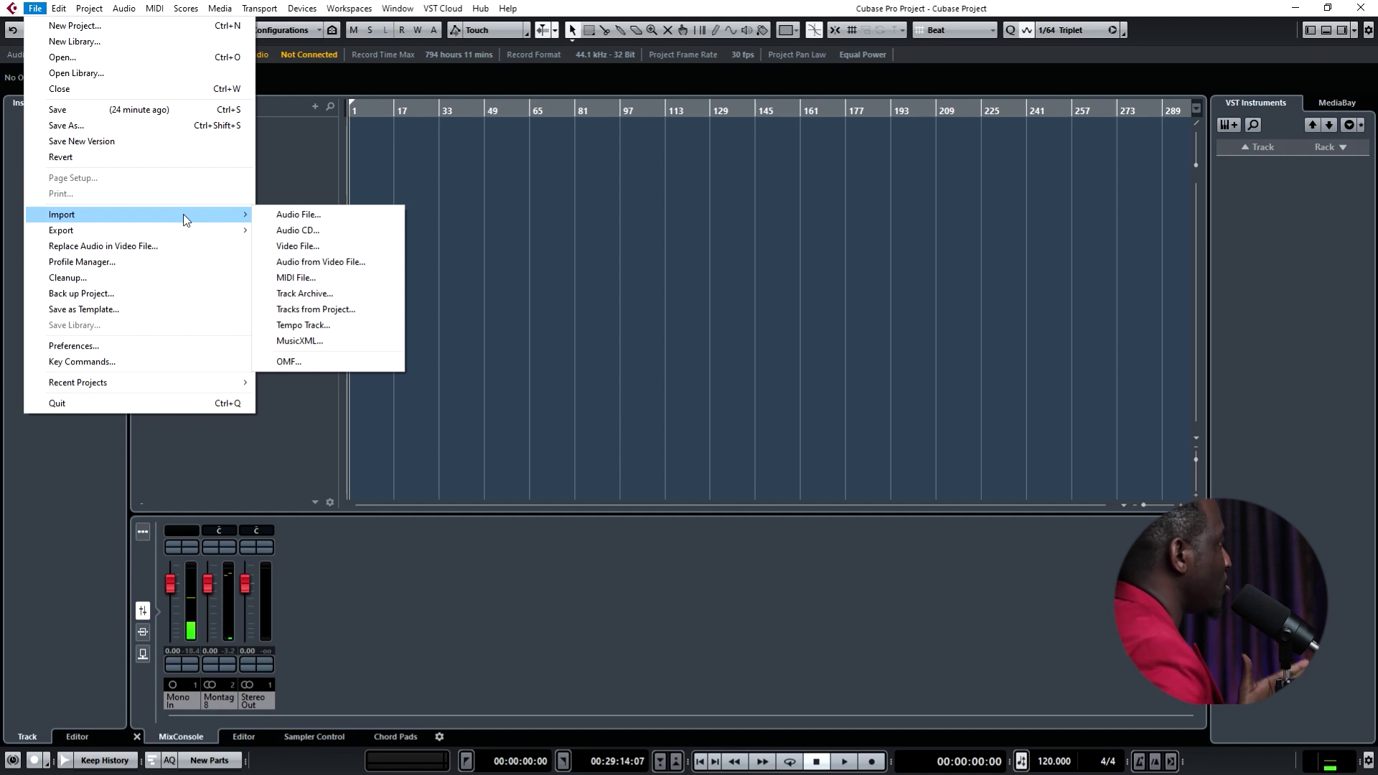
pyautogui.moveTo(181, 231)
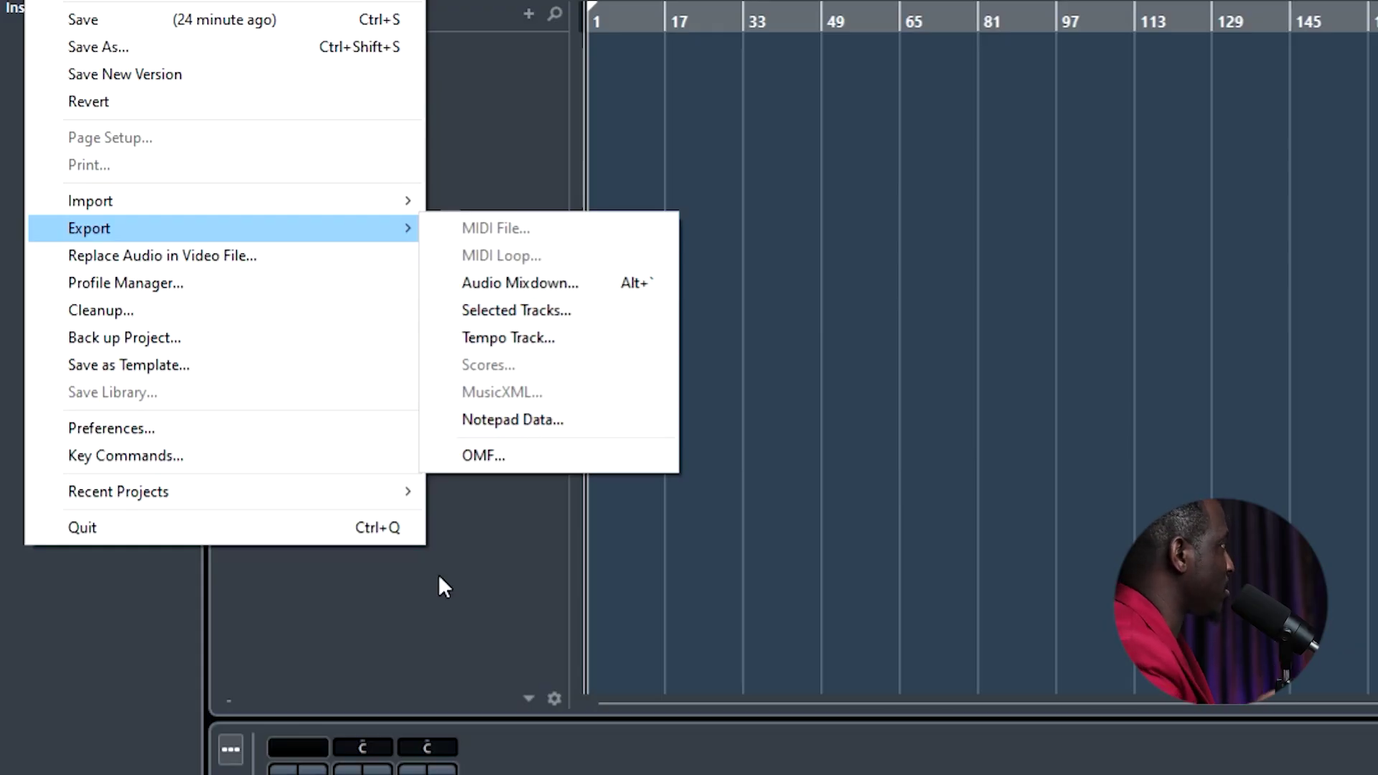
pyautogui.click(137, 1)
pyautogui.moveTo(82, 0)
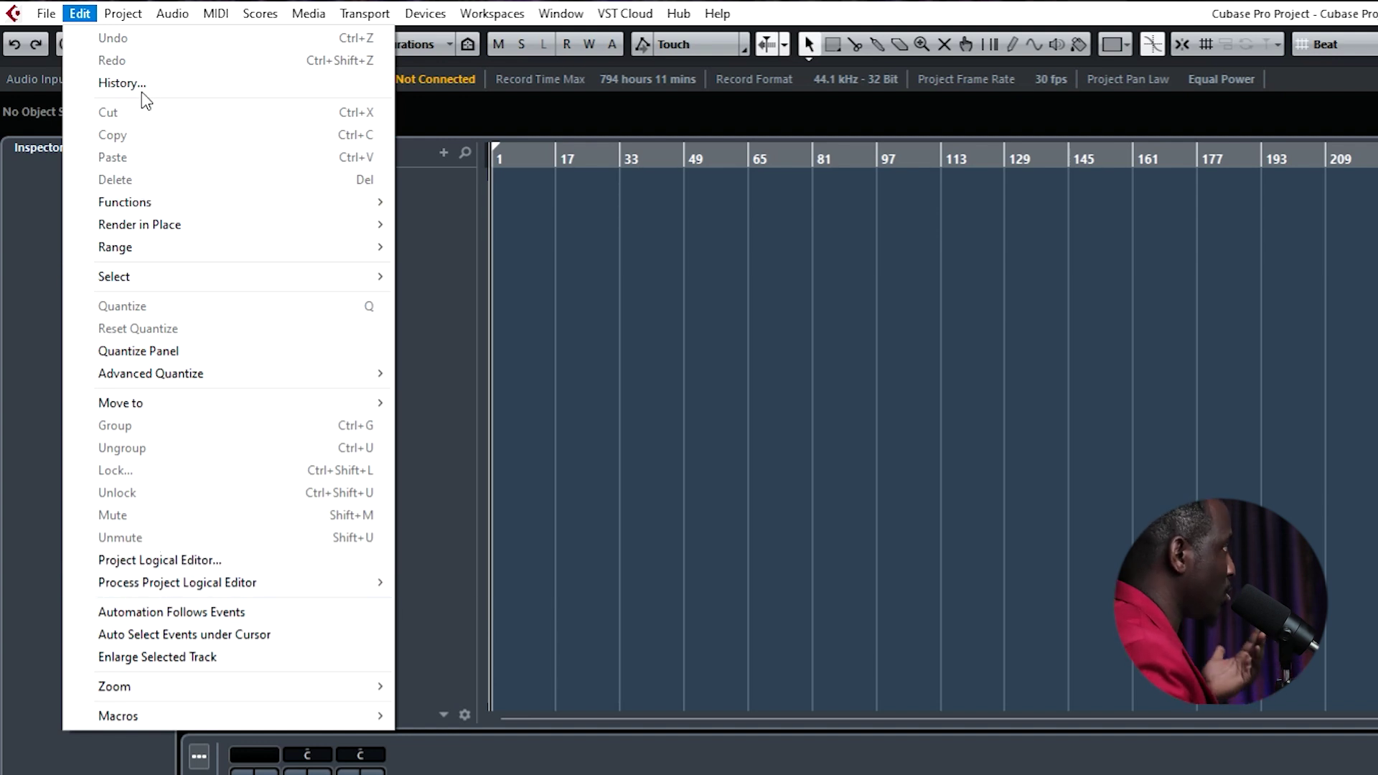
pyautogui.moveTo(107, 25)
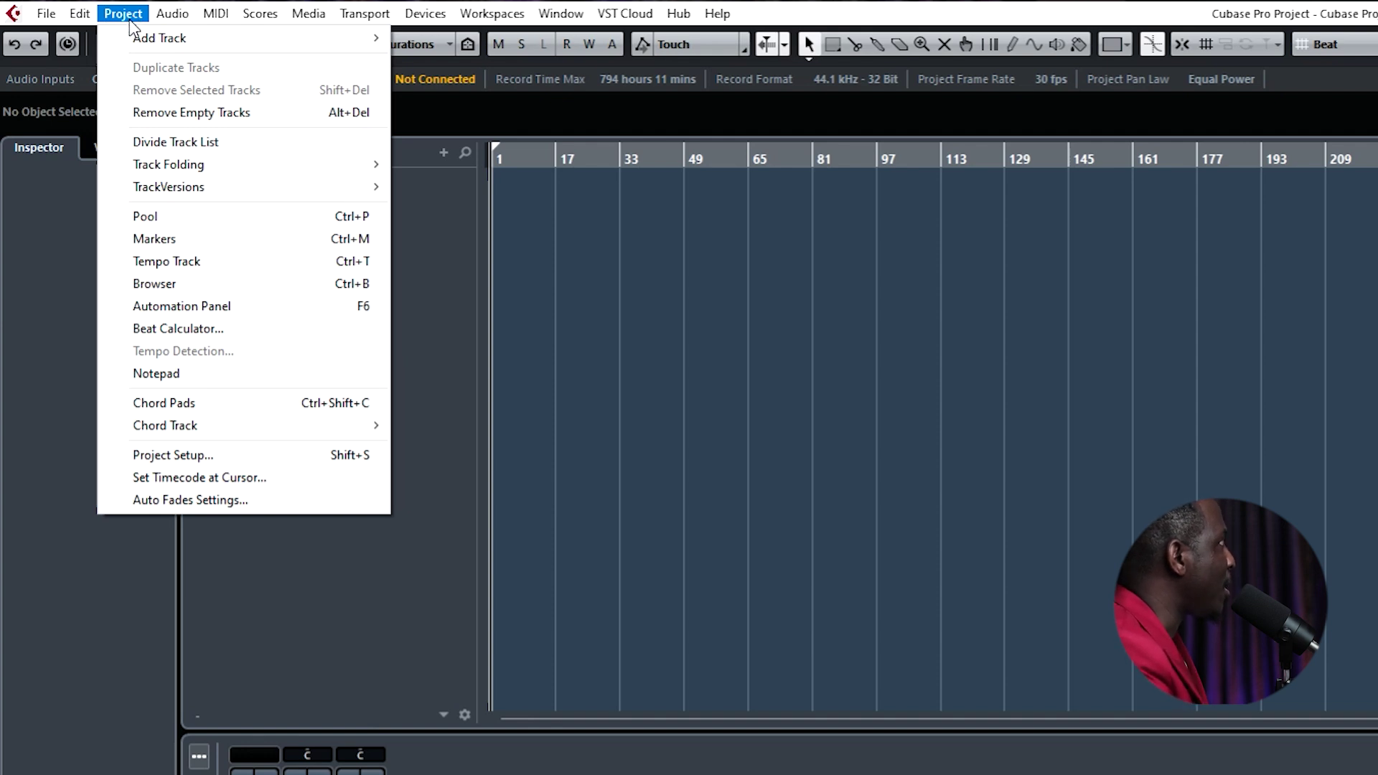
pyautogui.moveTo(133, 37)
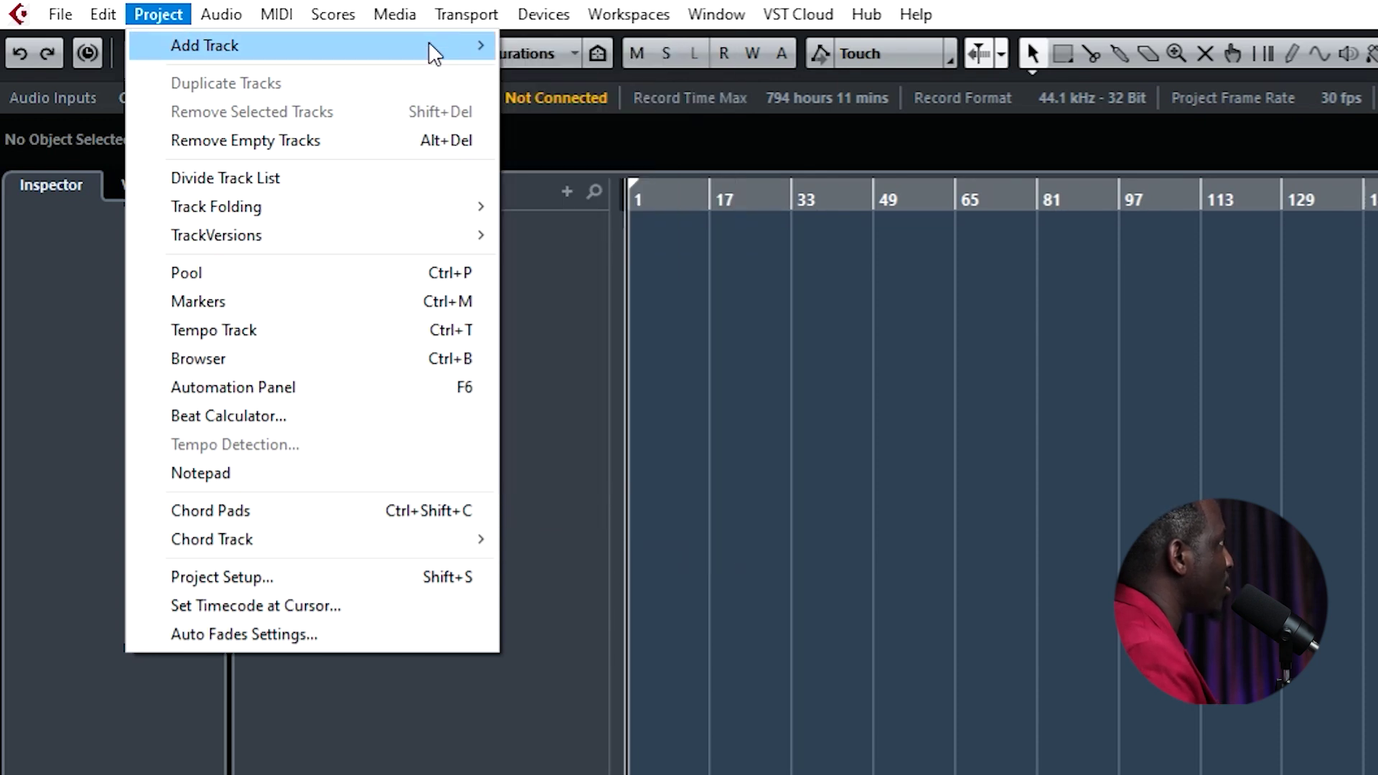
# - Examine the track types that can be added, from both the track list and the project commands
pyautogui.click(813, 369)
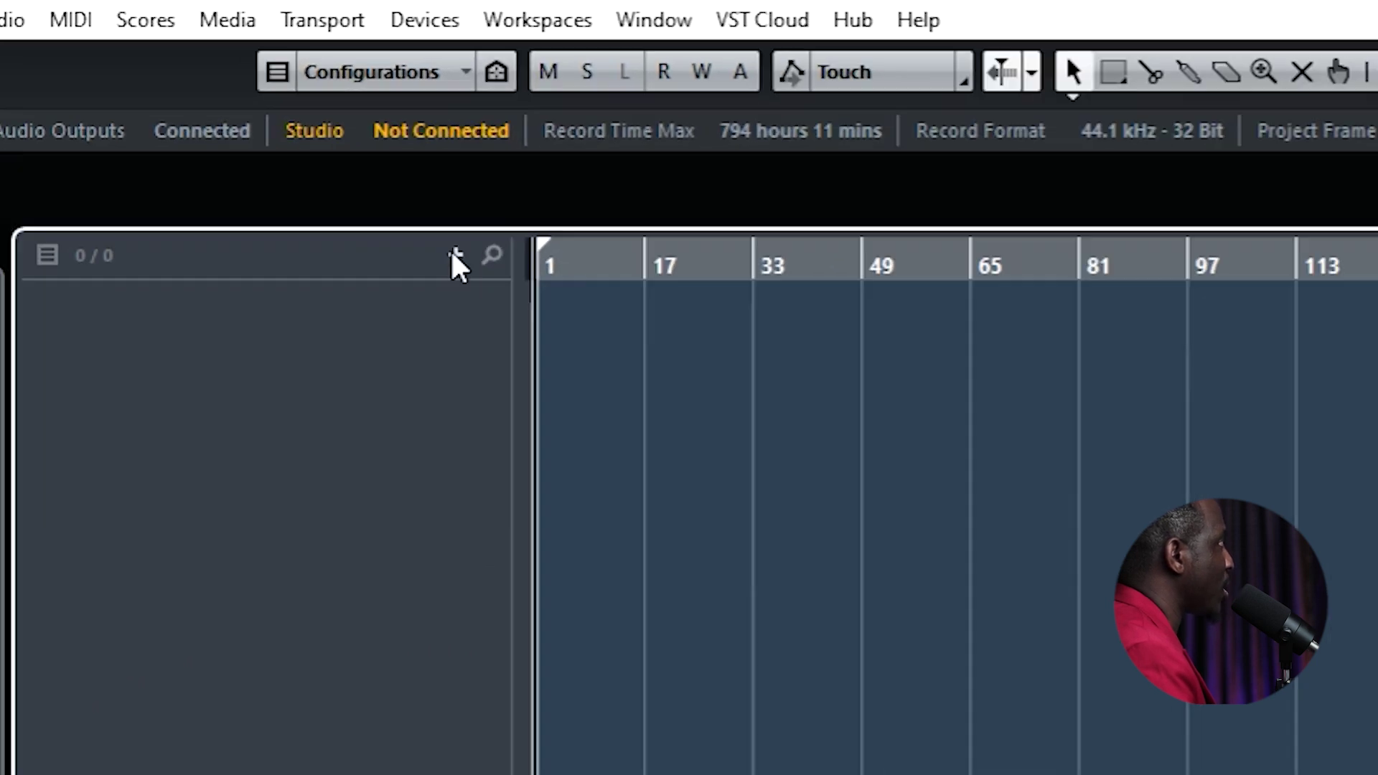
pyautogui.click(526, 329)
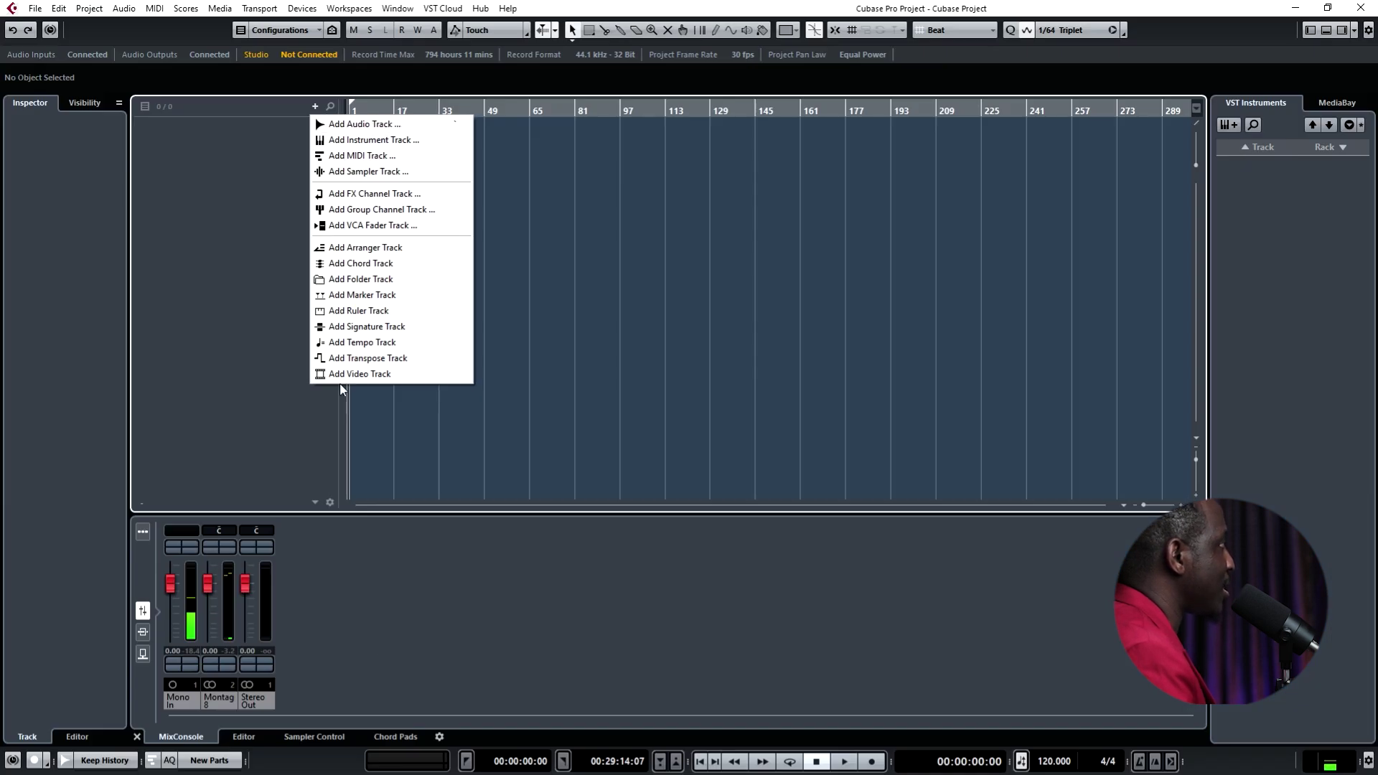
pyautogui.click(88, 9)
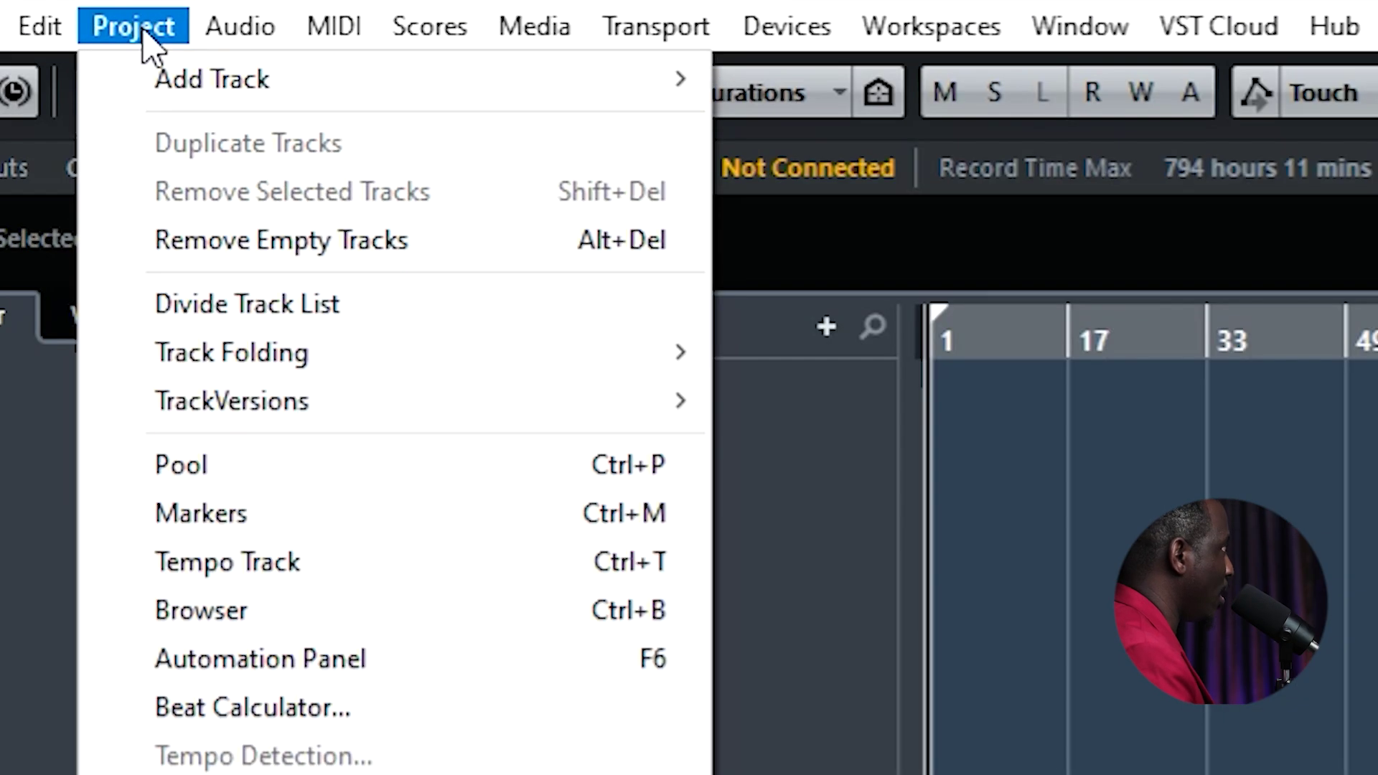
pyautogui.moveTo(291, 92)
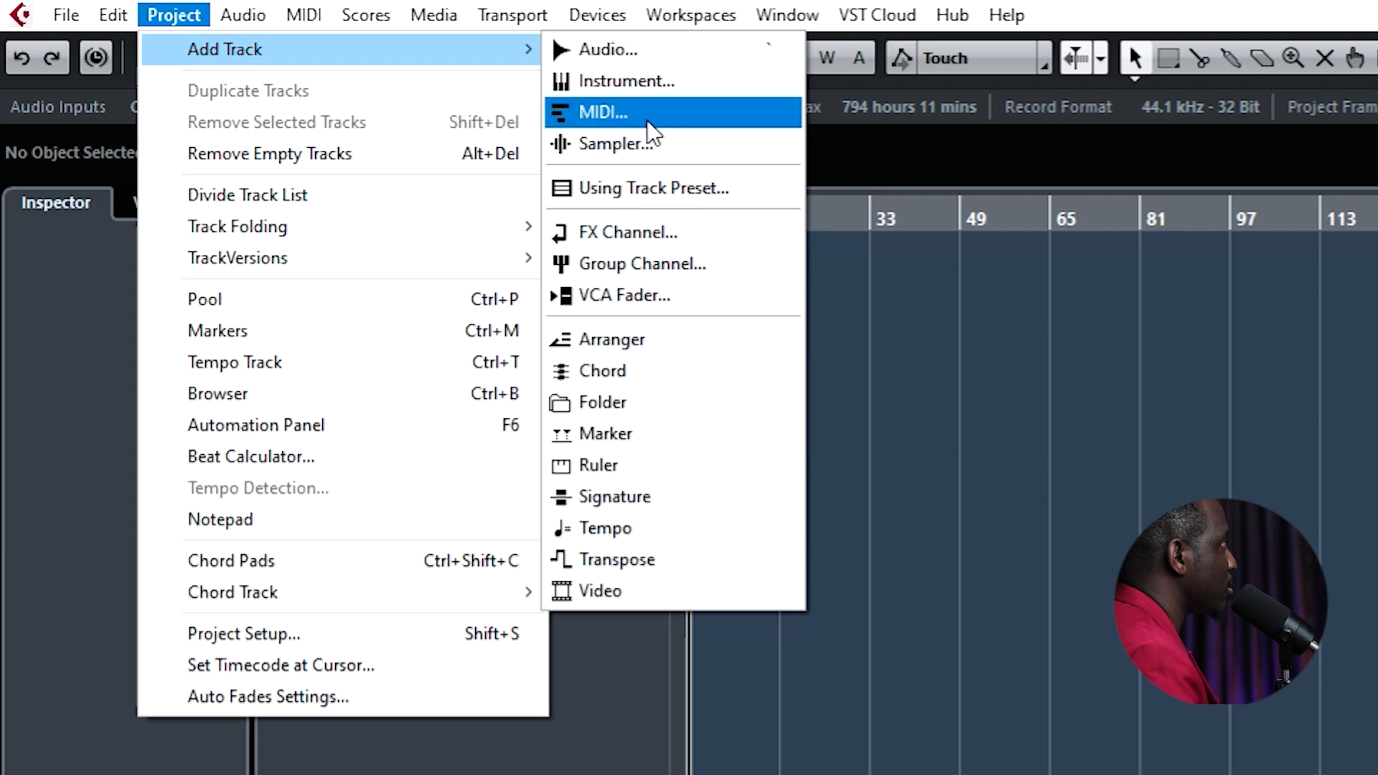
pyautogui.click(820, 439)
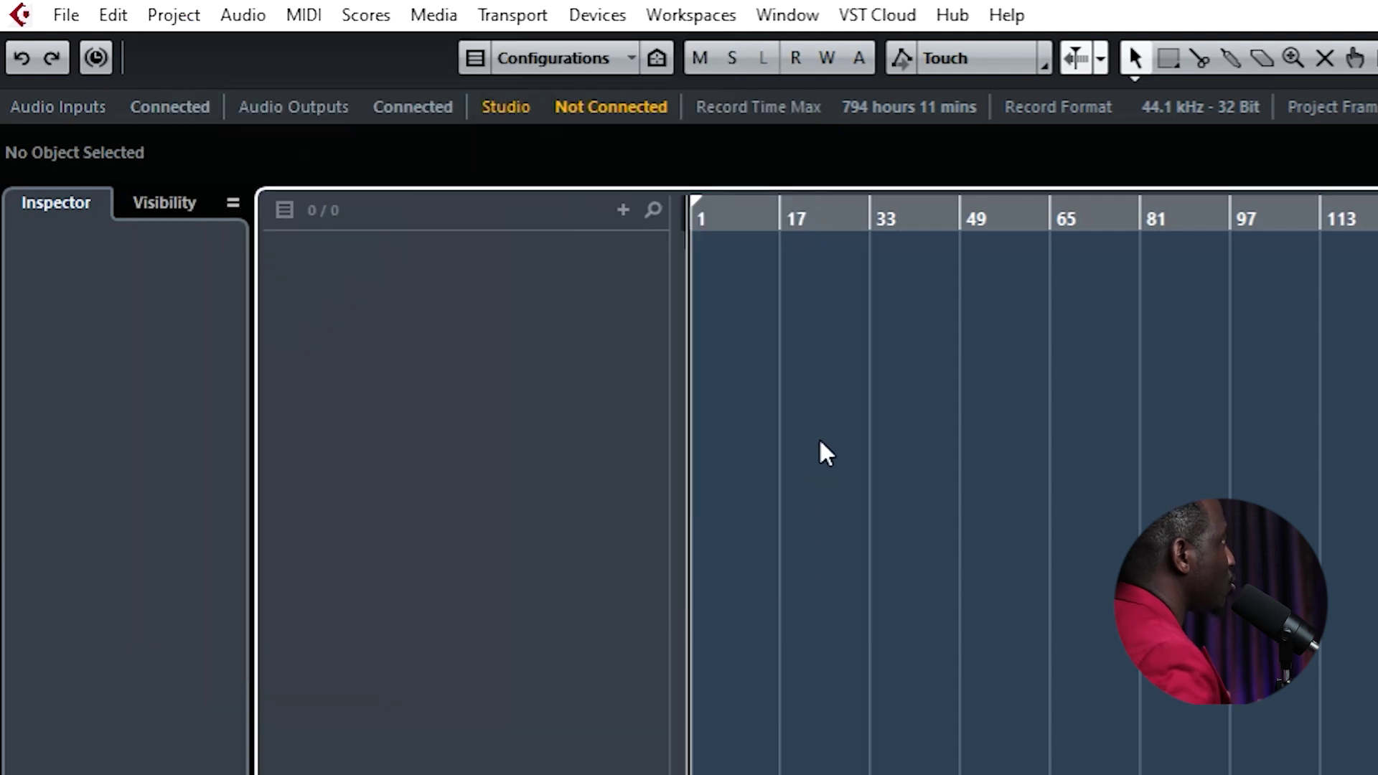
# - Review the audio processing commands and the MIDI editor and function commands
pyautogui.click(189, 22)
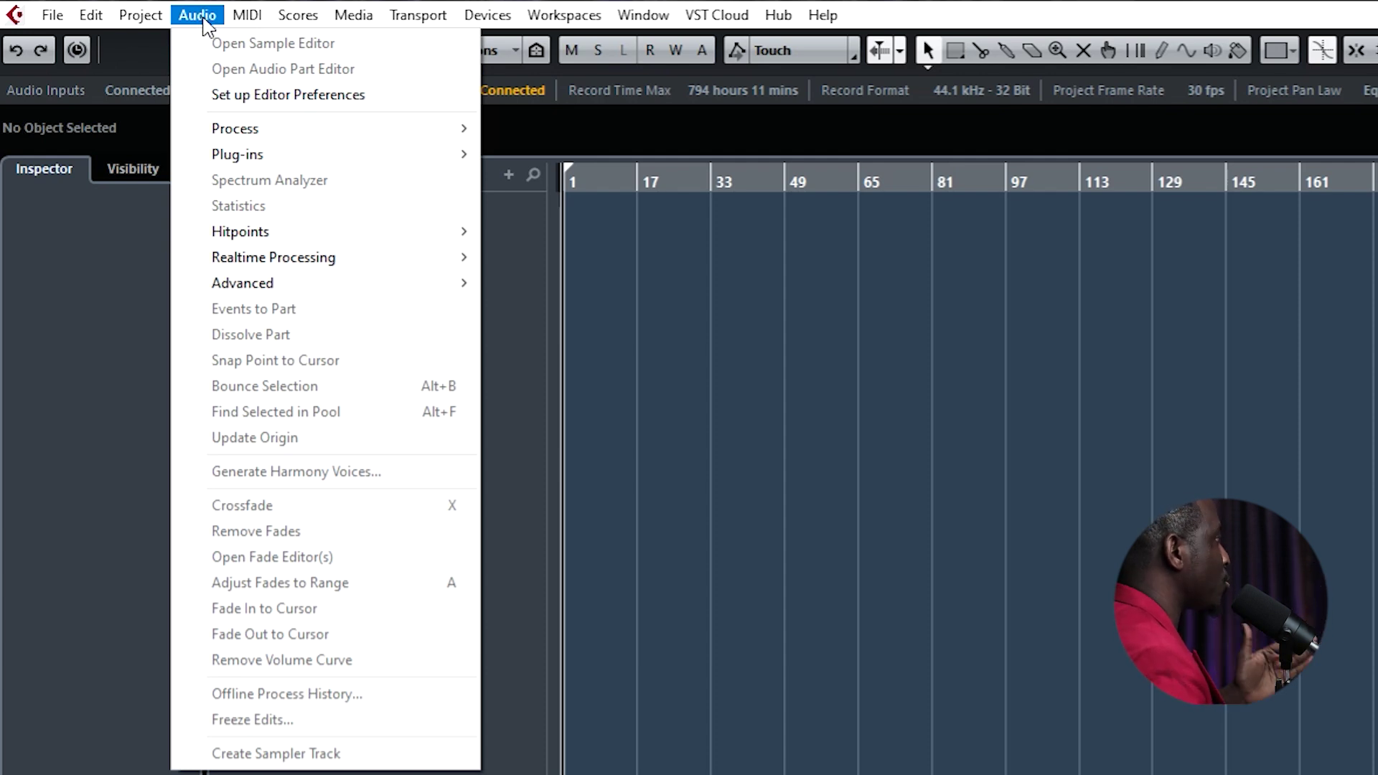
pyautogui.moveTo(244, 22)
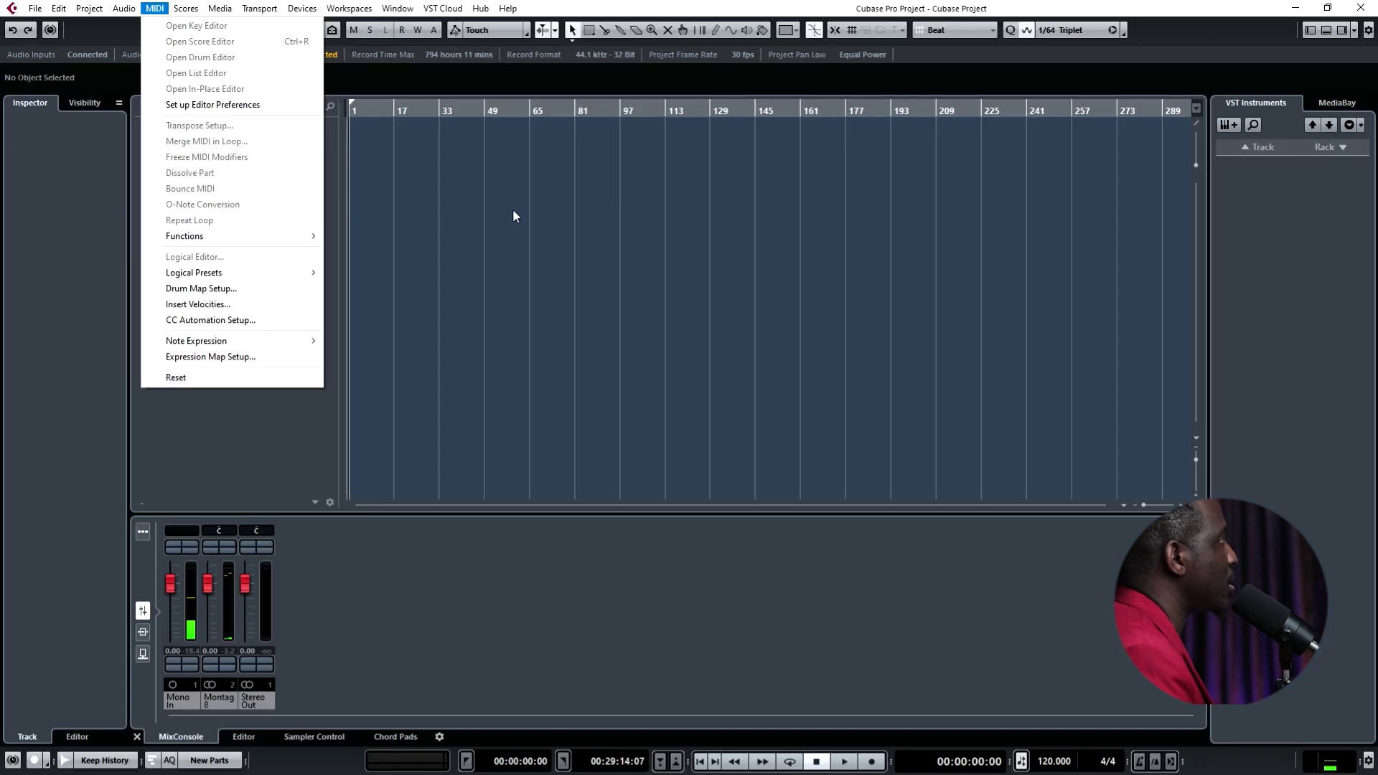
pyautogui.click(512, 209)
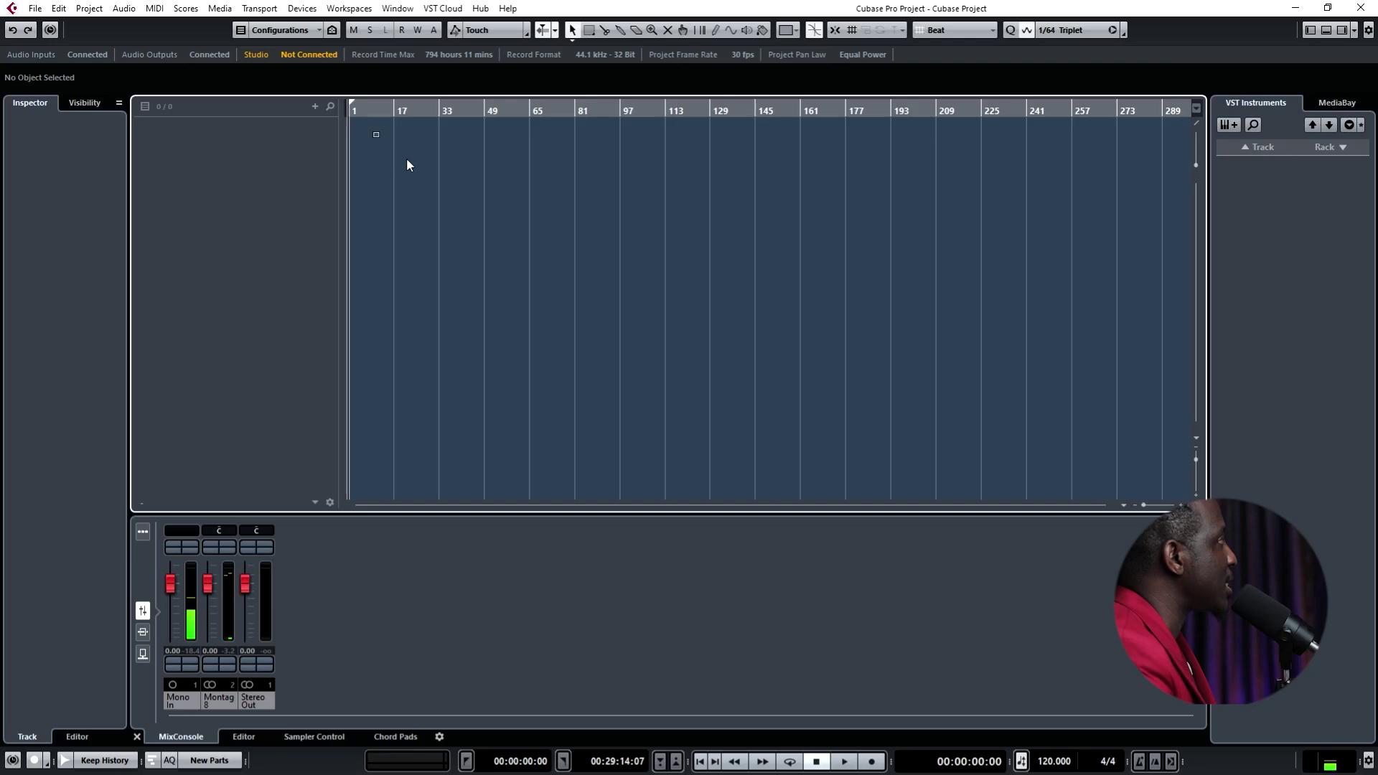
pyautogui.moveTo(373, 130); pyautogui.dragTo(620, 167)
pyautogui.moveTo(567, 219)
pyautogui.mouseDown()
pyautogui.moveTo(565, 208)
pyautogui.moveTo(666, 182)
pyautogui.mouseUp()
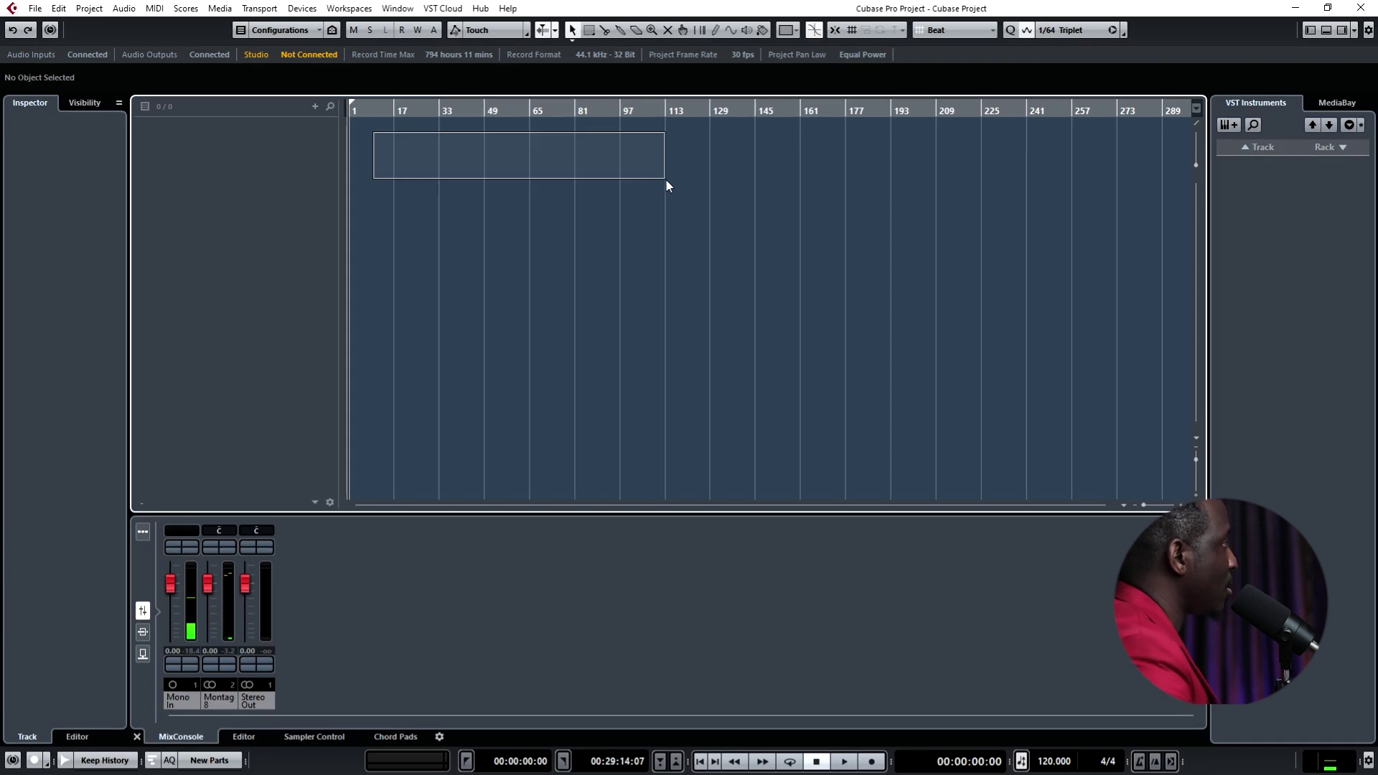
pyautogui.moveTo(665, 180); pyautogui.dragTo(666, 180)
# - Review the score layout commands and the media pool, import and file management commands
pyautogui.click(185, 9)
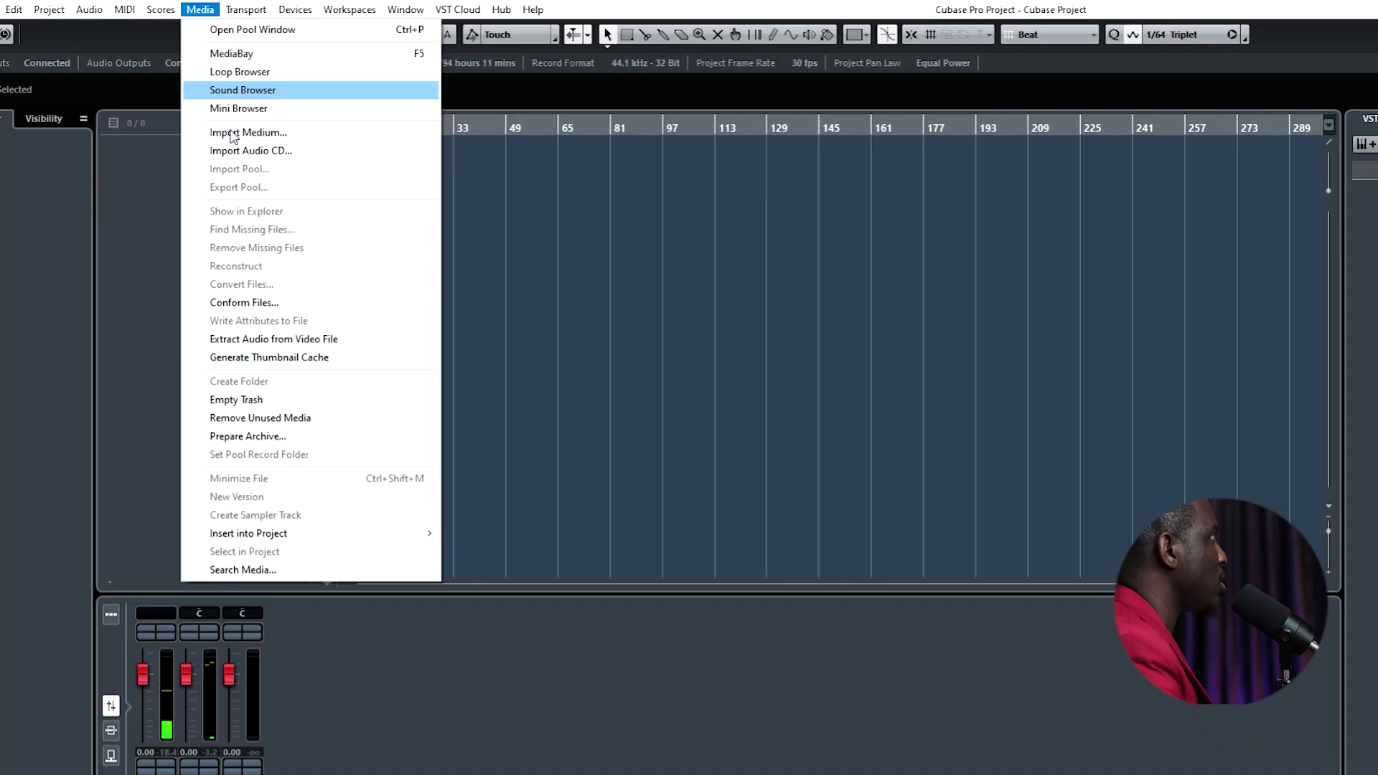
pyautogui.moveTo(129, 12)
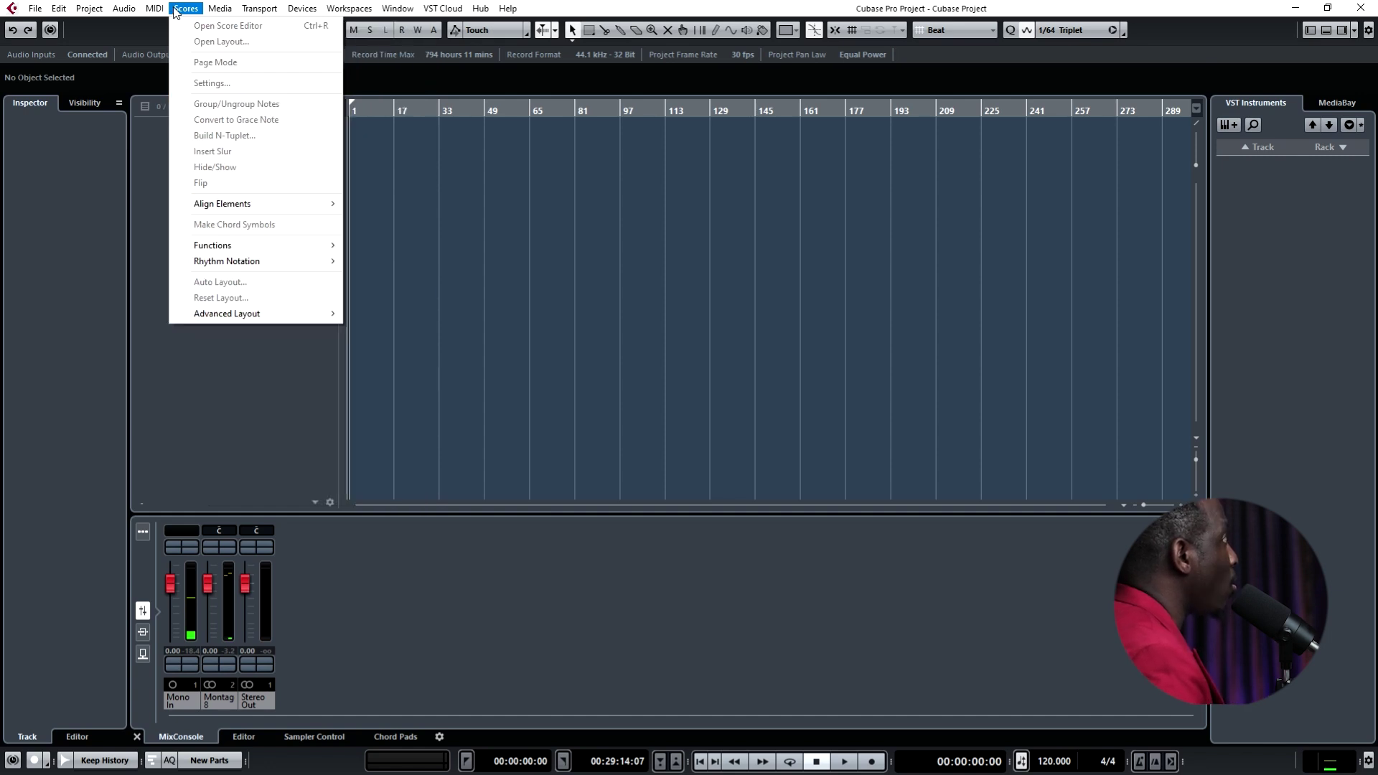
pyautogui.moveTo(52, 10)
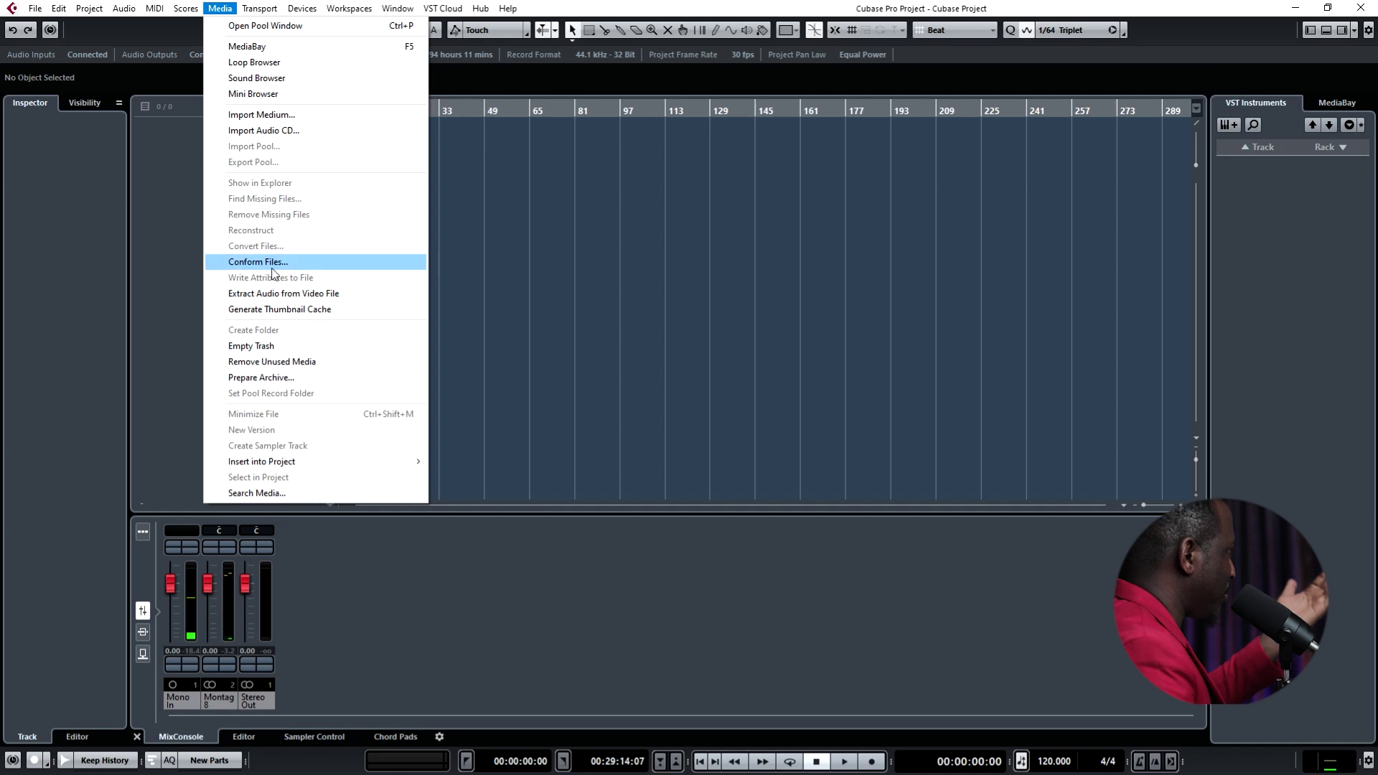
pyautogui.click(219, 8)
pyautogui.click(219, 9)
# - Show the floating Transport Panel and reposition it lower over the empty event display
pyautogui.moveTo(242, 16)
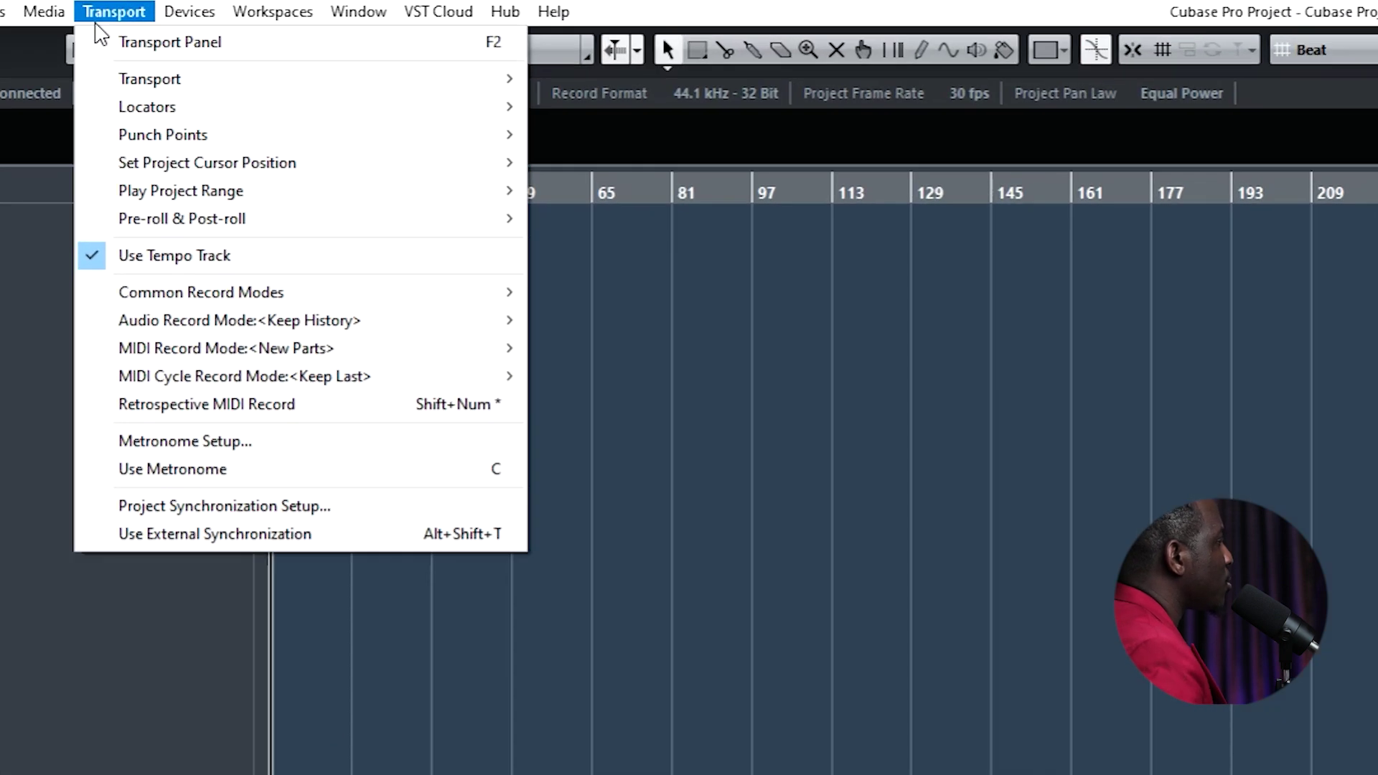
pyautogui.click(140, 43)
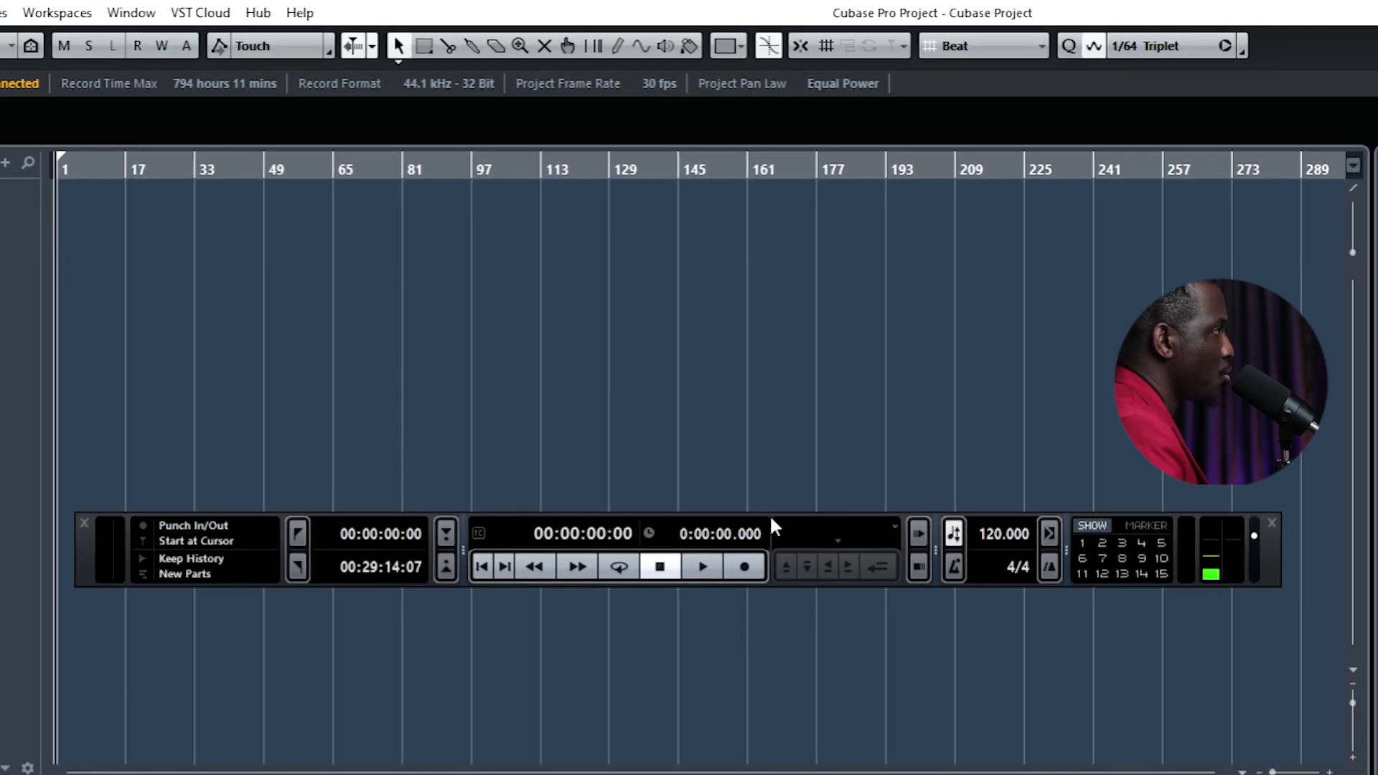
pyautogui.moveTo(770, 514); pyautogui.dragTo(755, 604)
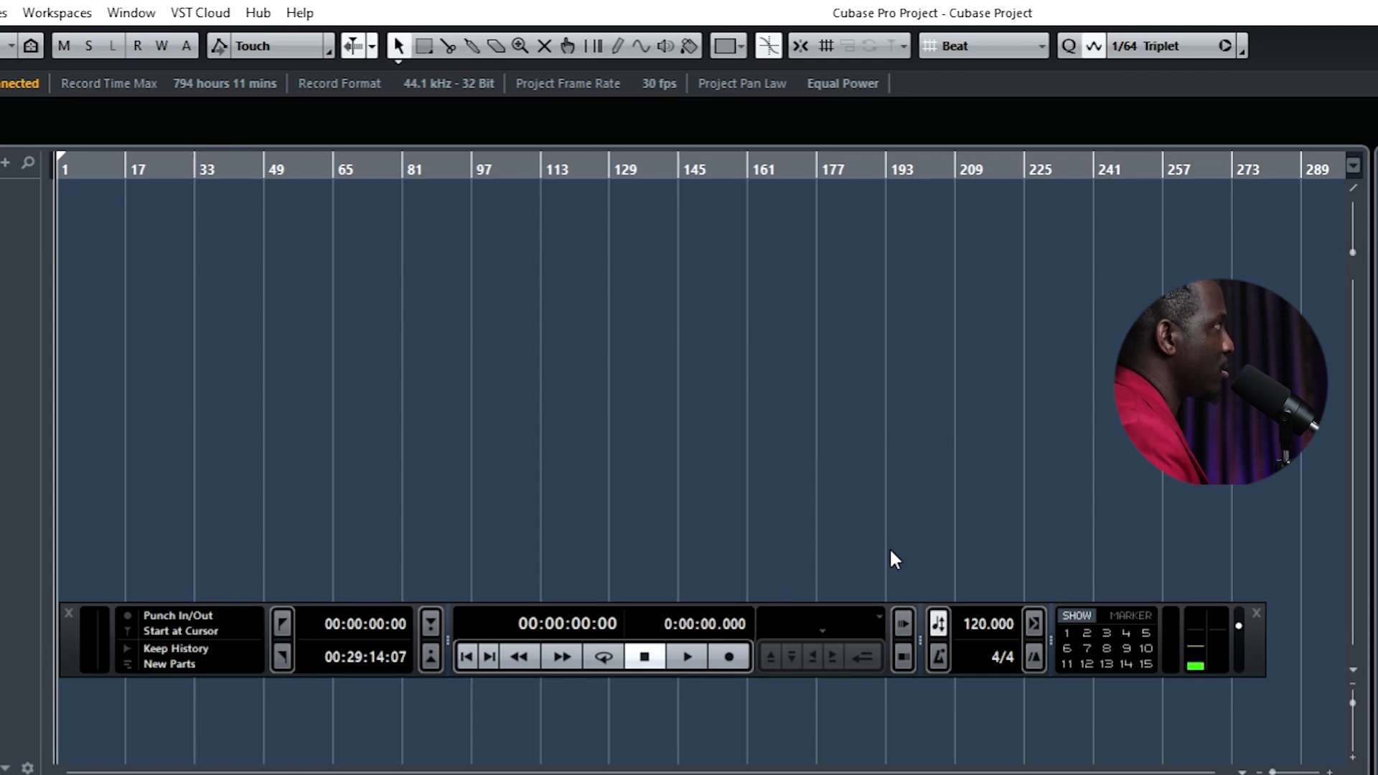
# - Scrub the project cursor back and forth along the timeline ruler
pyautogui.moveTo(61, 165); pyautogui.dragTo(915, 194)
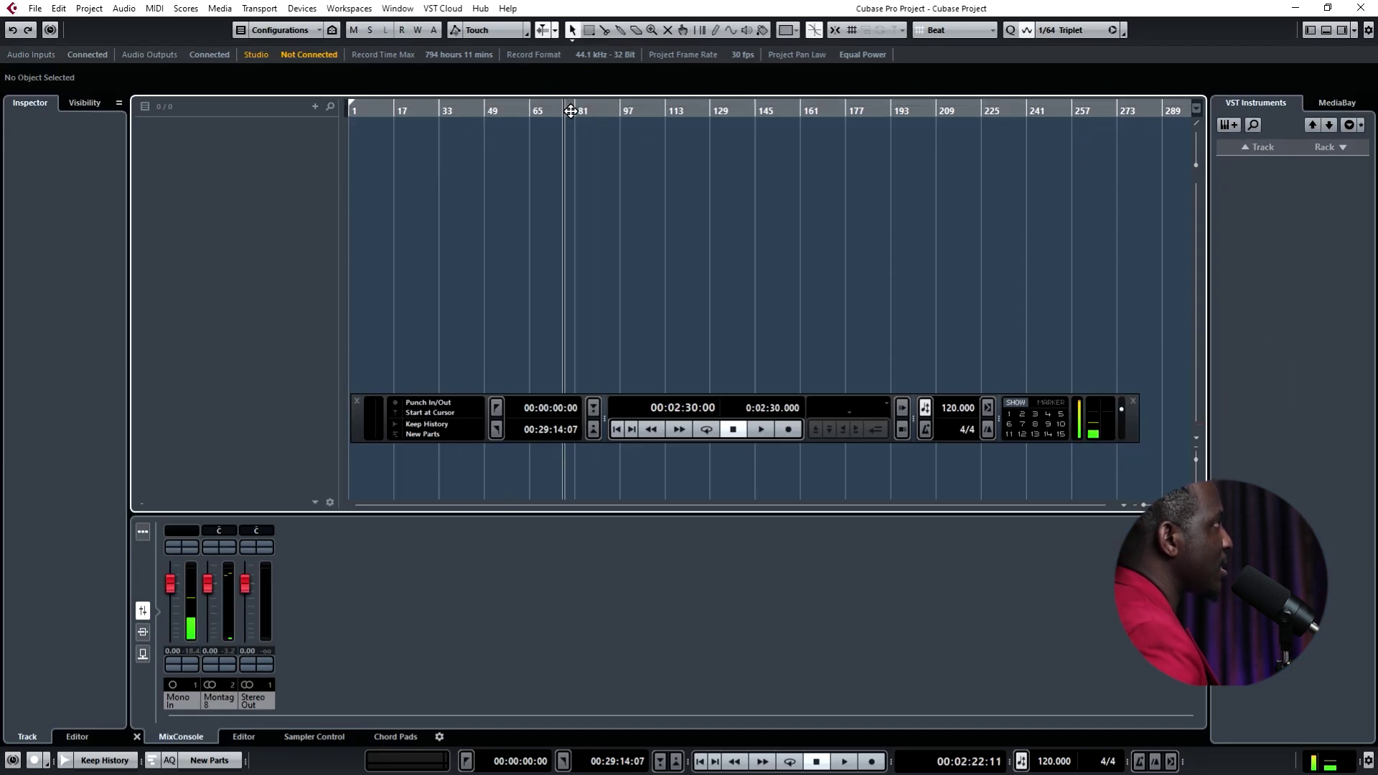
pyautogui.moveTo(911, 126); pyautogui.dragTo(414, 130)
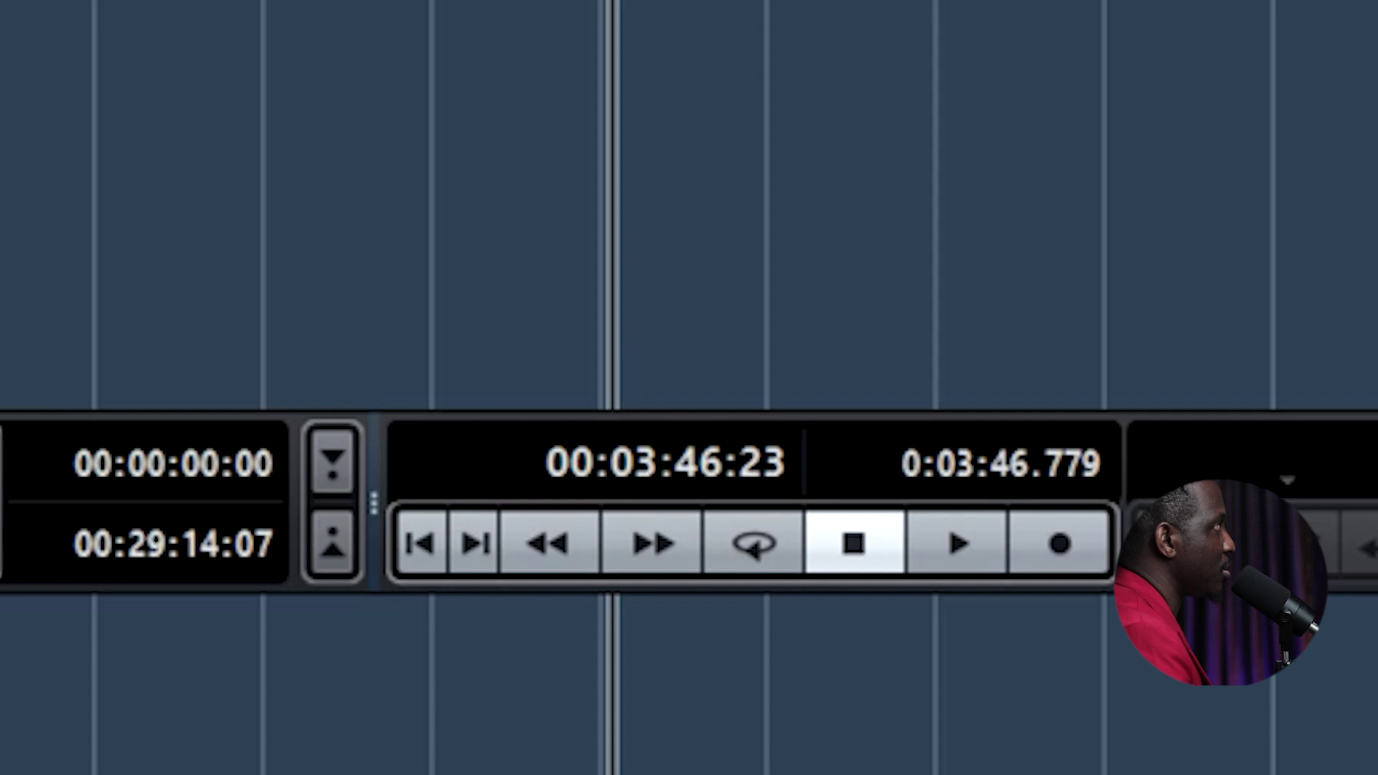
pyautogui.moveTo(612, 0); pyautogui.dragTo(1218, 0)
pyautogui.moveTo(816, 110); pyautogui.dragTo(820, 109)
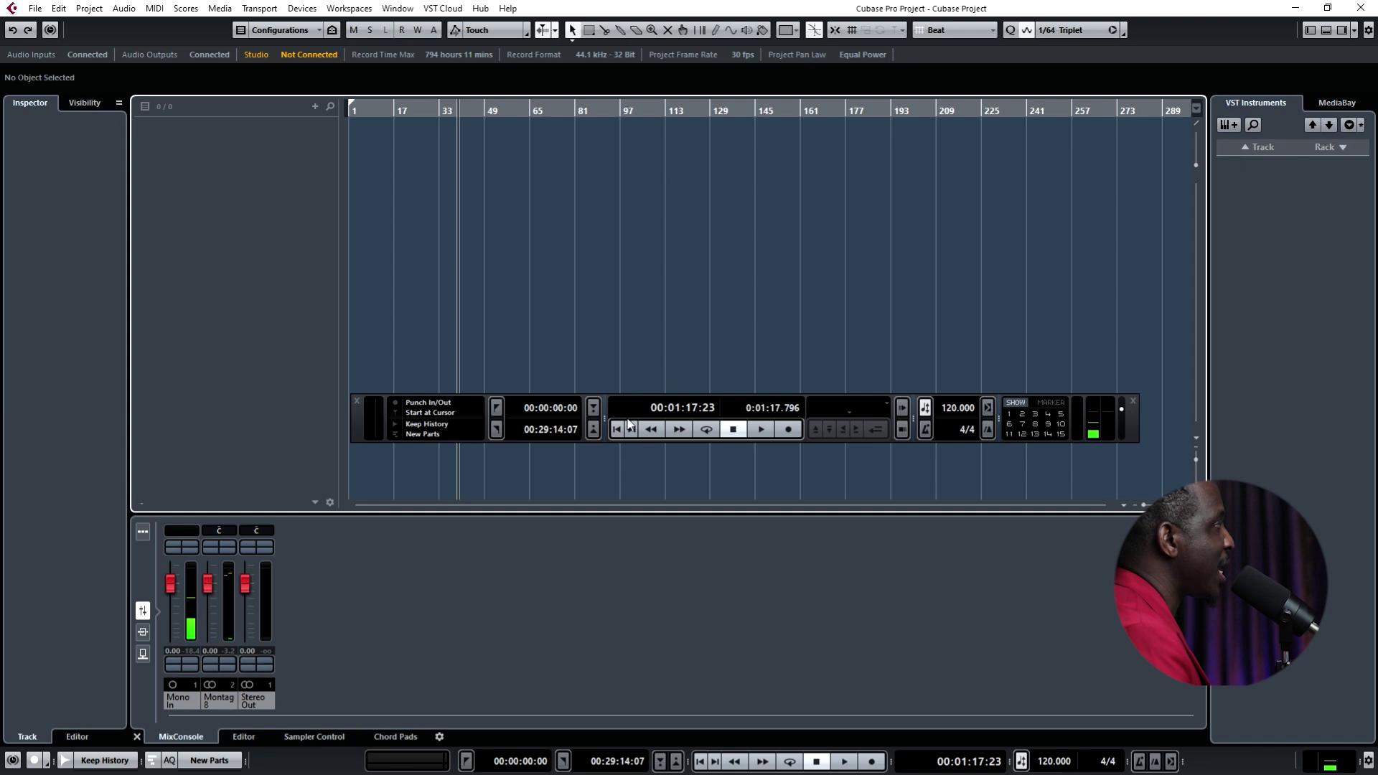
# - Play the project briefly from just before bar 49, stop it, and run a short recording pass
pyautogui.click(476, 111)
pyautogui.press('space')
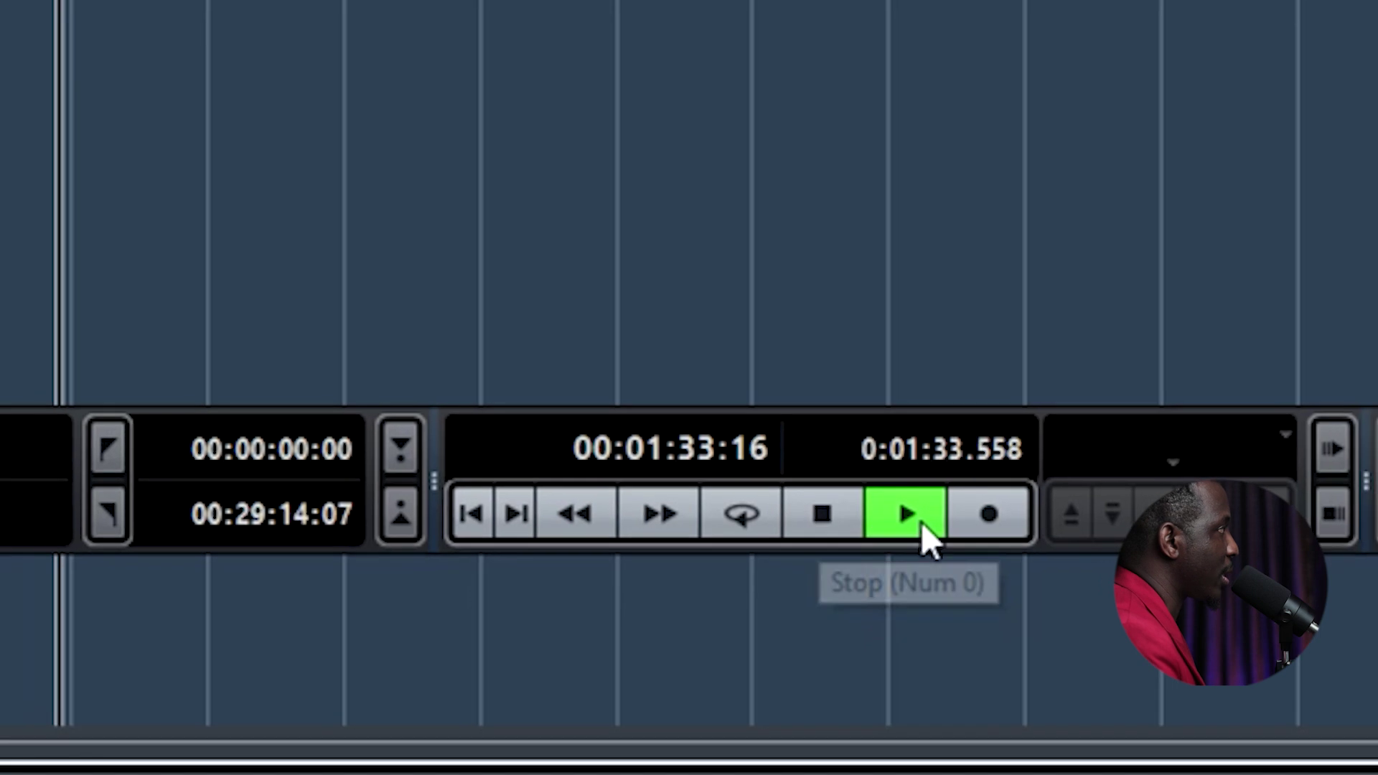
pyautogui.click(822, 514)
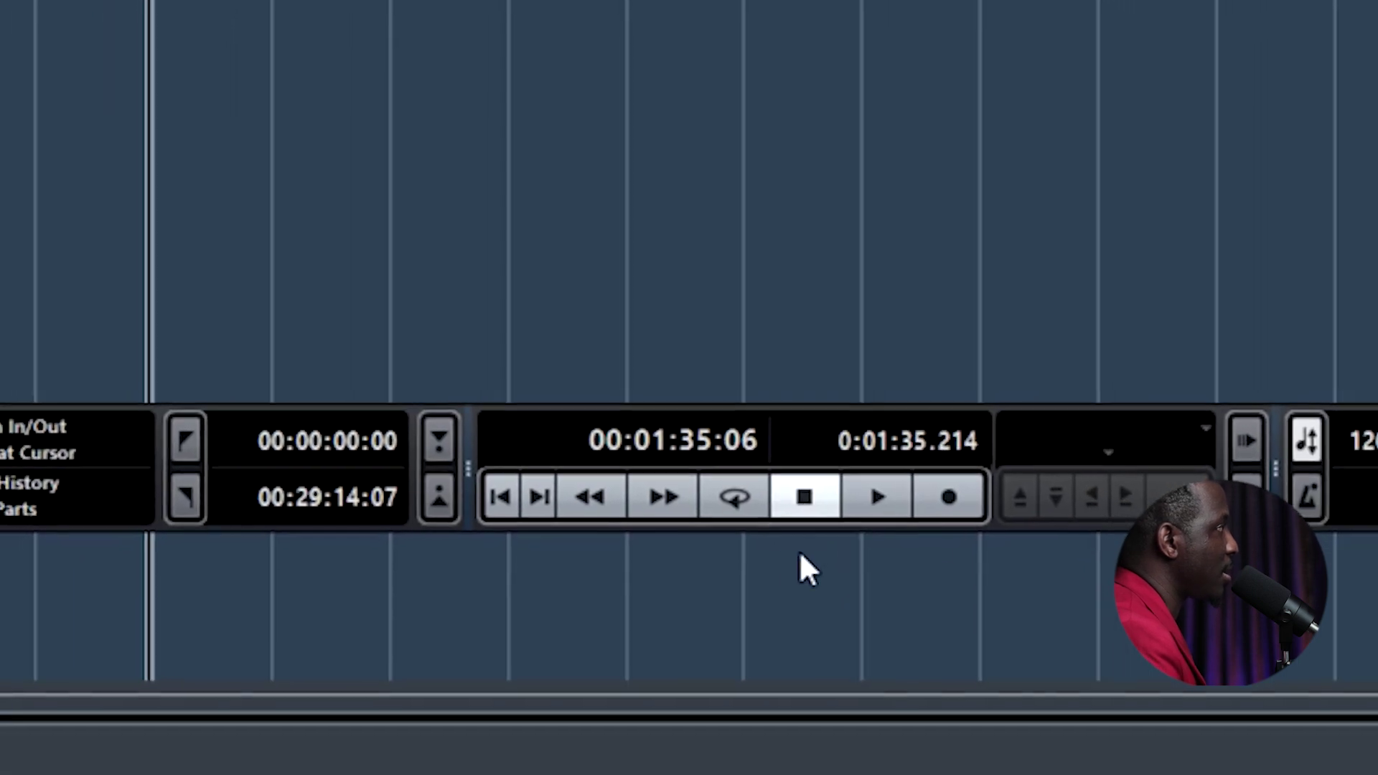
pyautogui.click(948, 497)
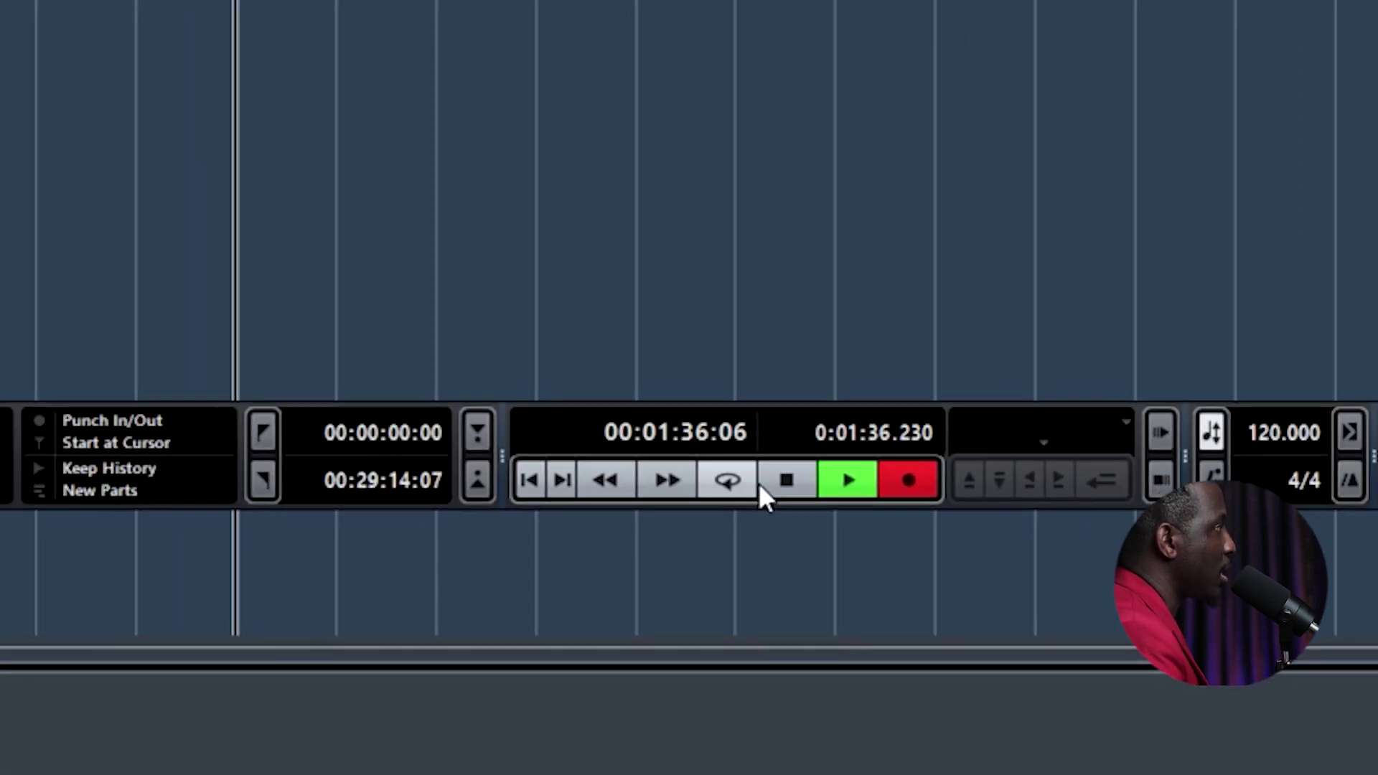
pyautogui.click(786, 480)
# - Try cycle mode, fast-forward and rewind, and return the project cursor to the start of the project
pyautogui.click(727, 480)
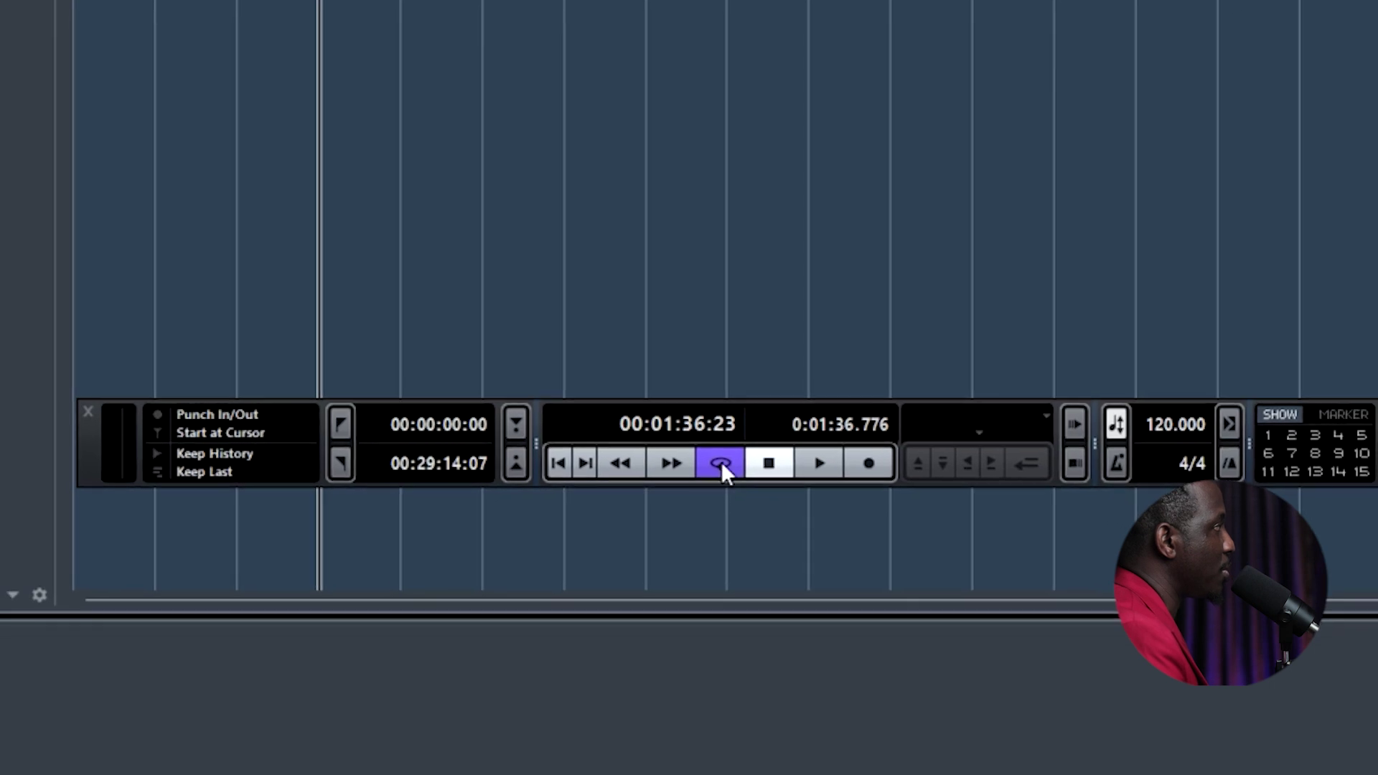
pyautogui.click(671, 463)
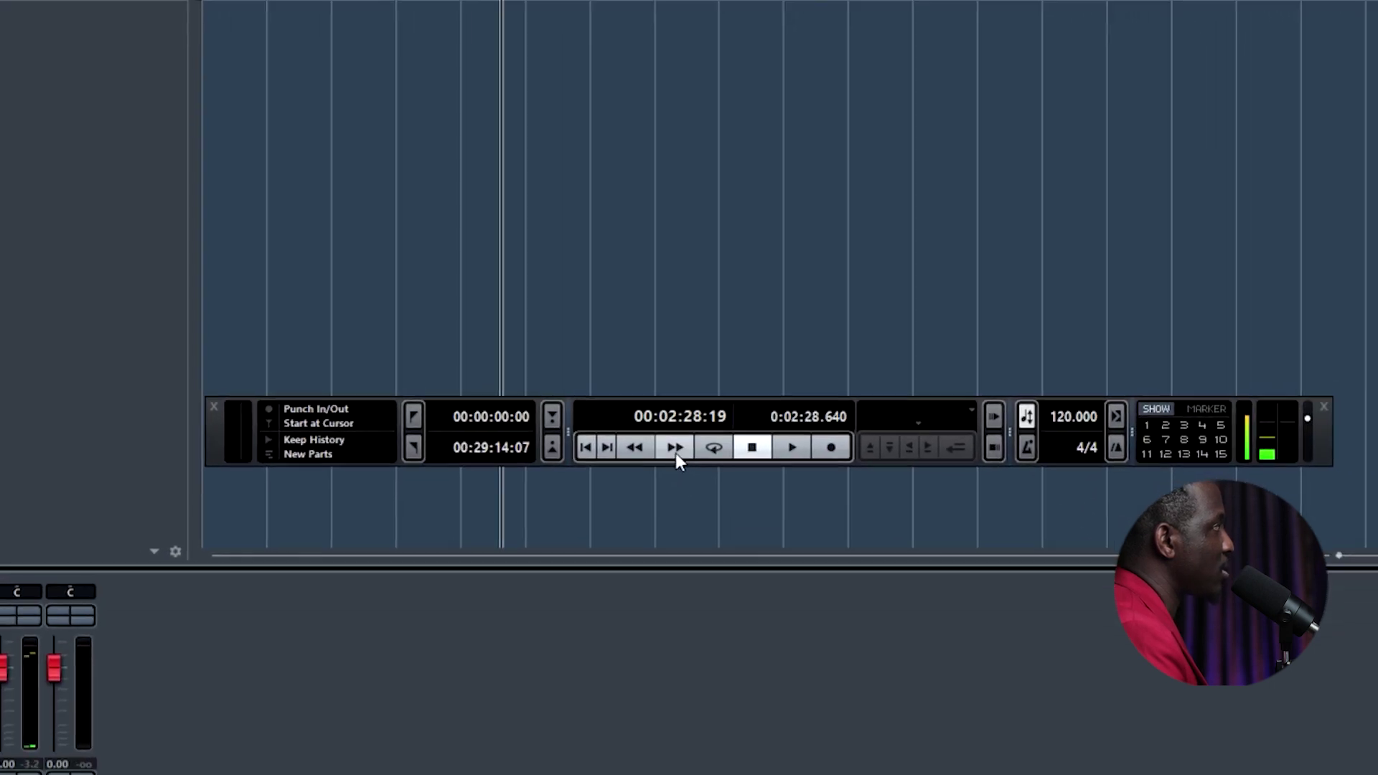
pyautogui.click(639, 447)
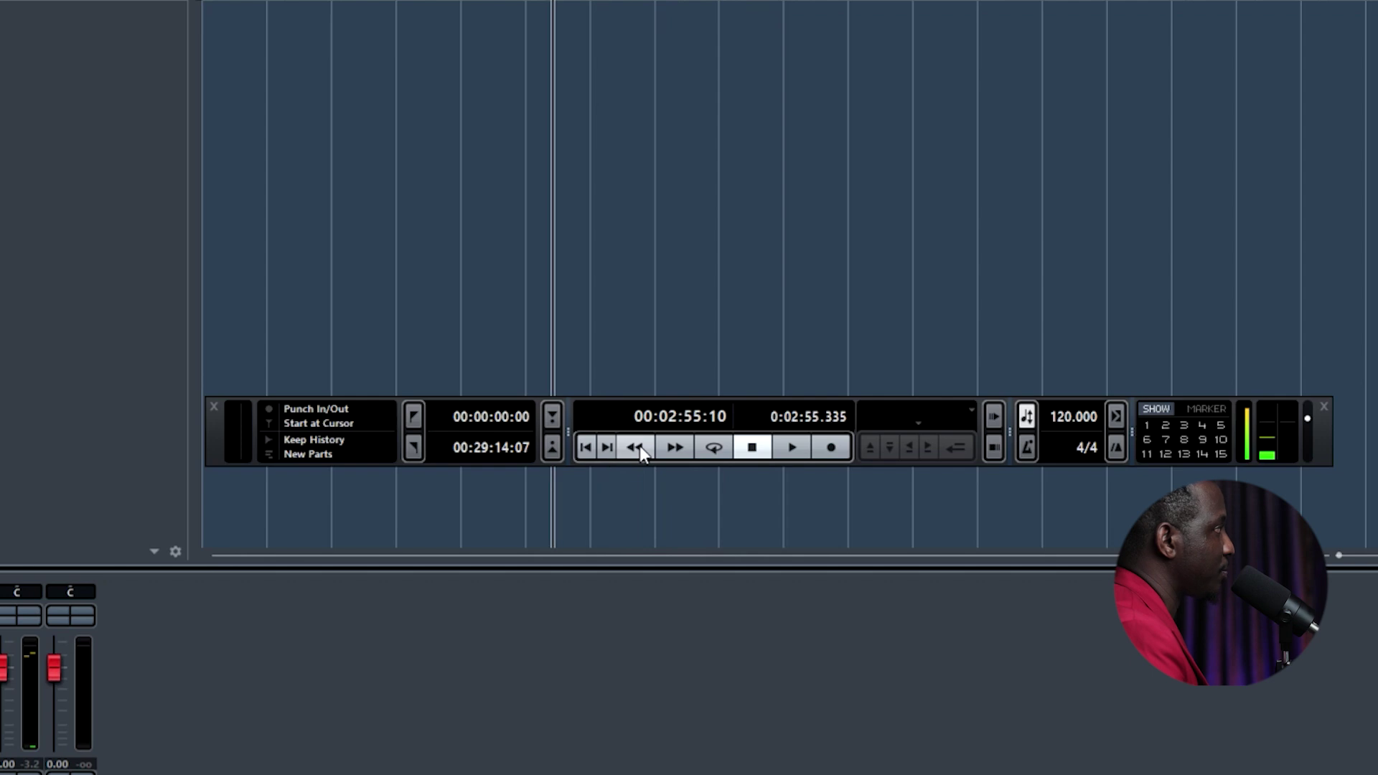
pyautogui.click(604, 450)
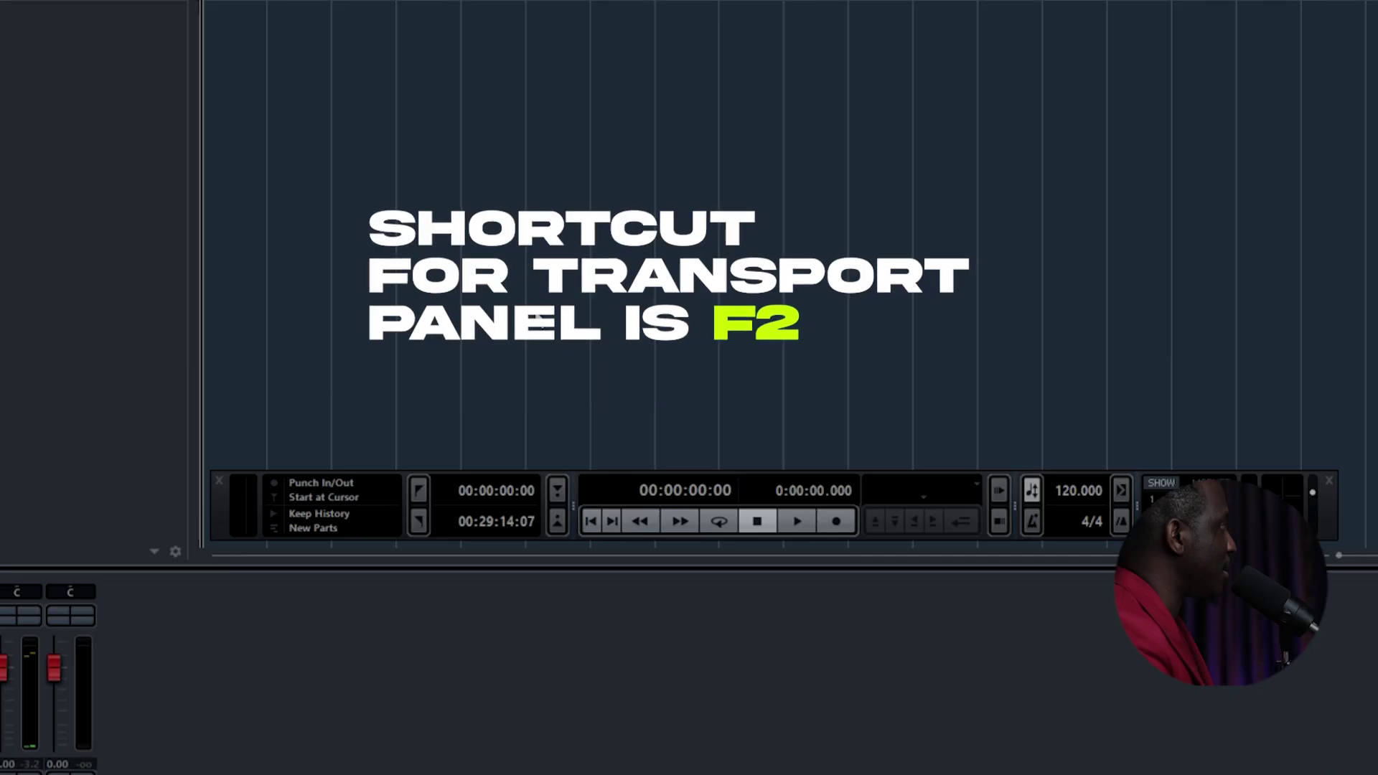
# - Toggle the Transport Panel off and on, hide it again, and display the device commands
pyautogui.press('F2')
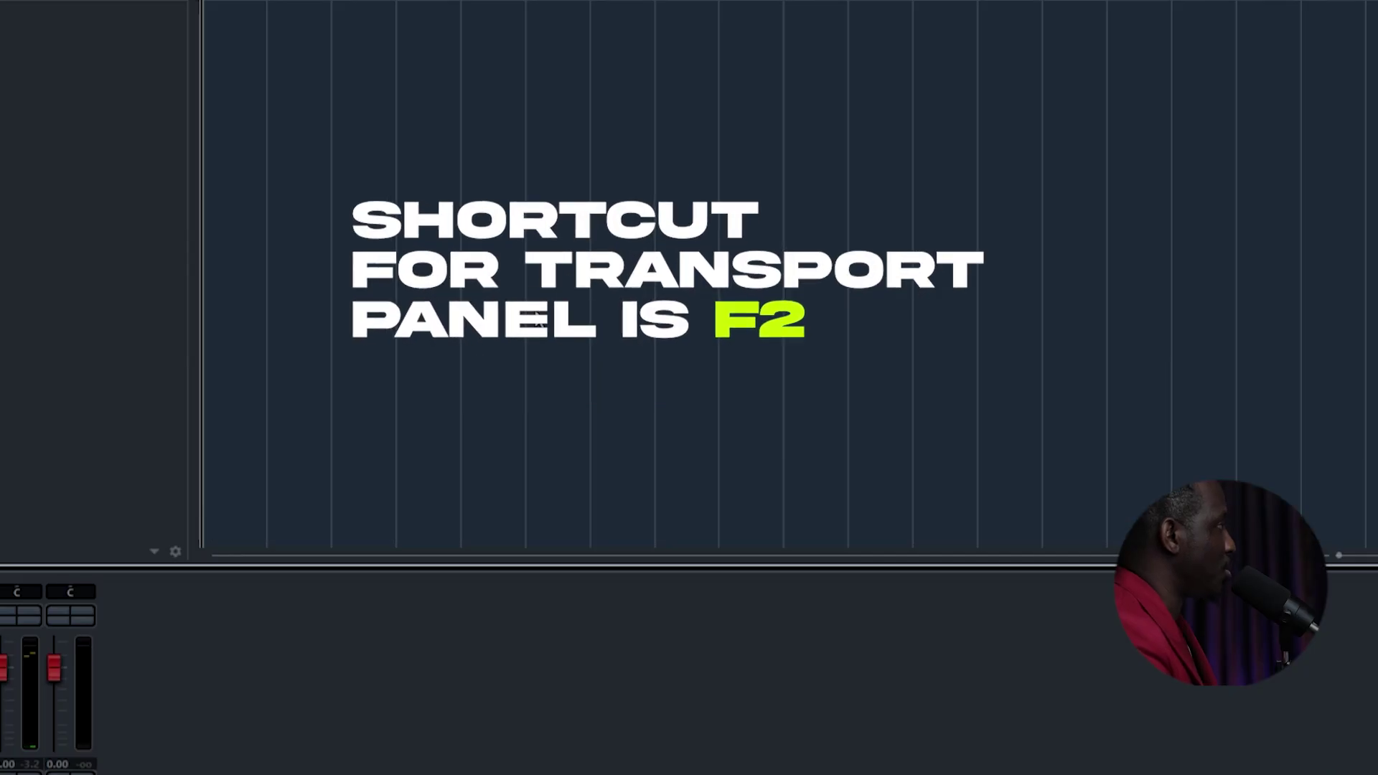
pyautogui.press('F2')
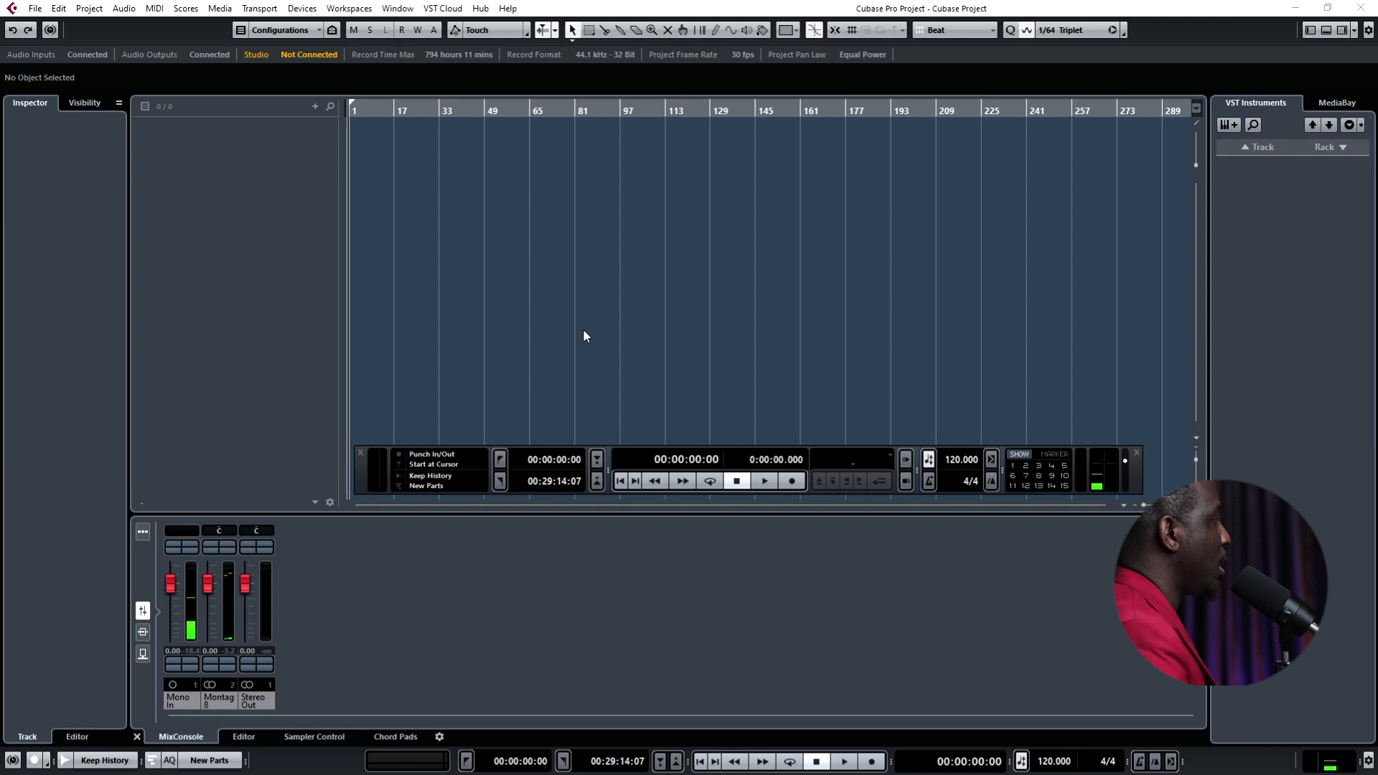
pyautogui.click(259, 8)
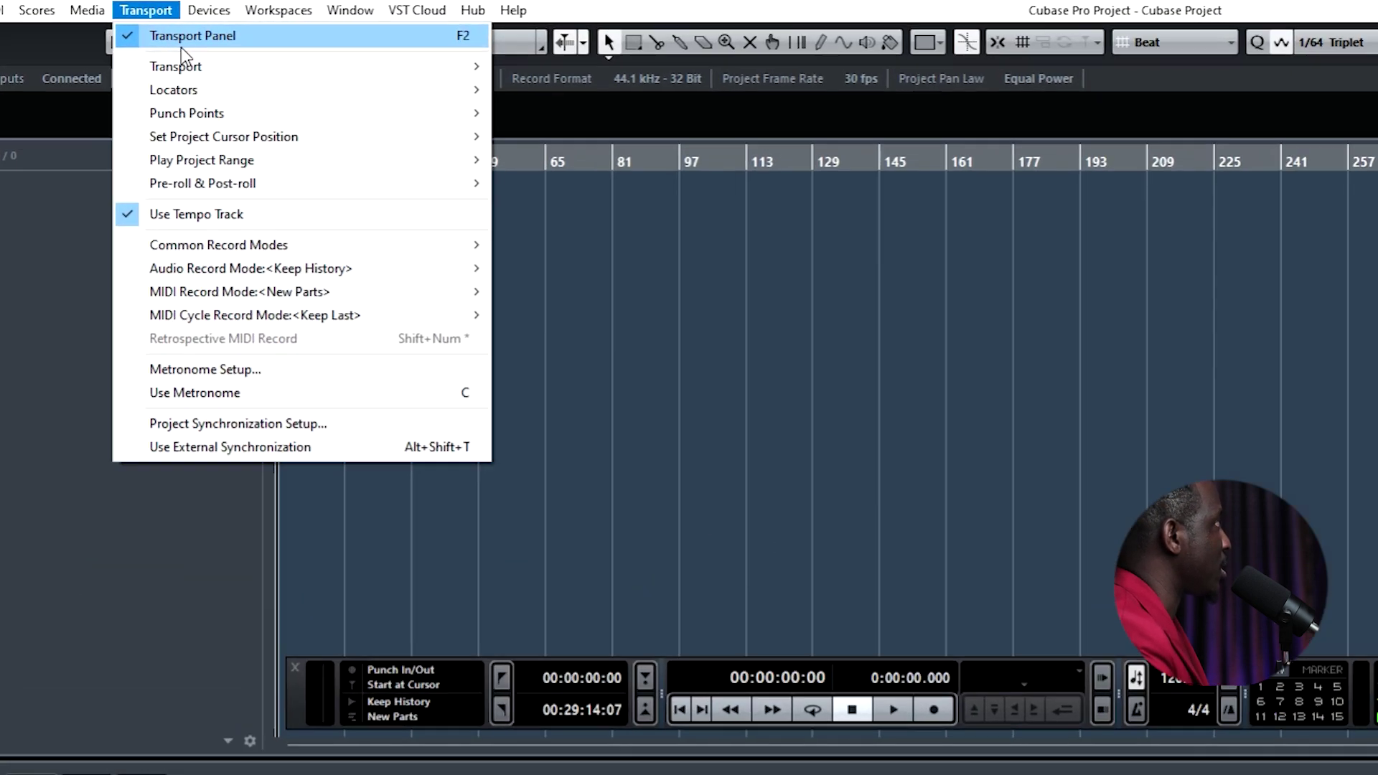
pyautogui.click(294, 22)
pyautogui.click(124, 16)
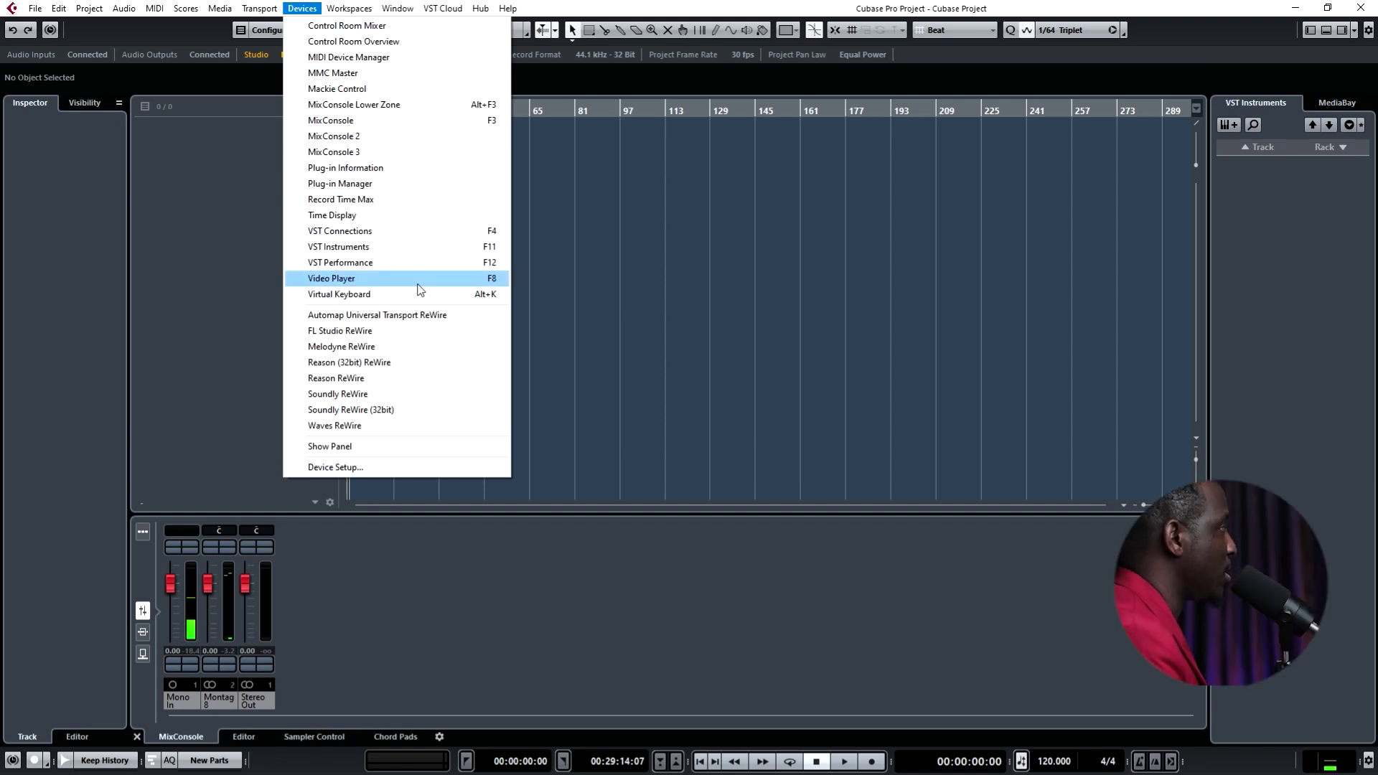
pyautogui.click(393, 136)
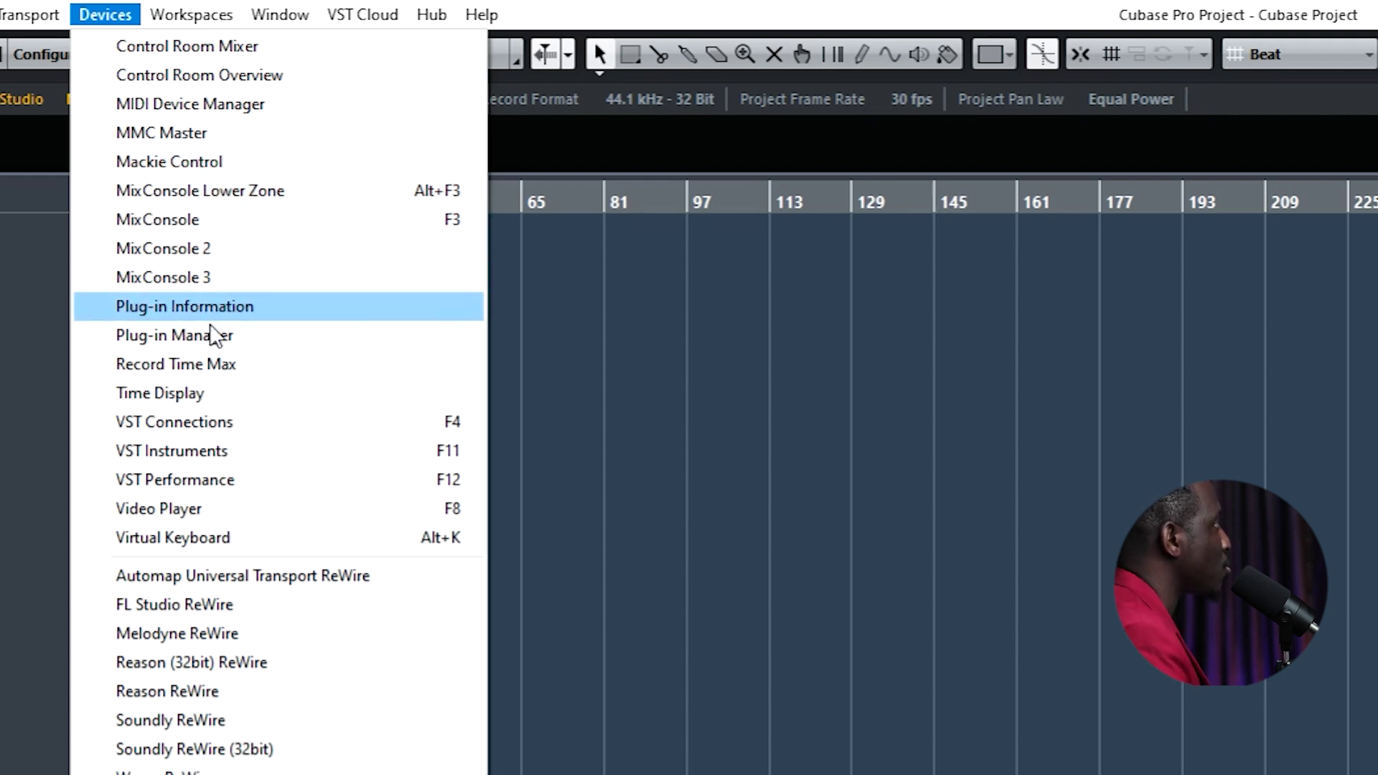
pyautogui.click(248, 225)
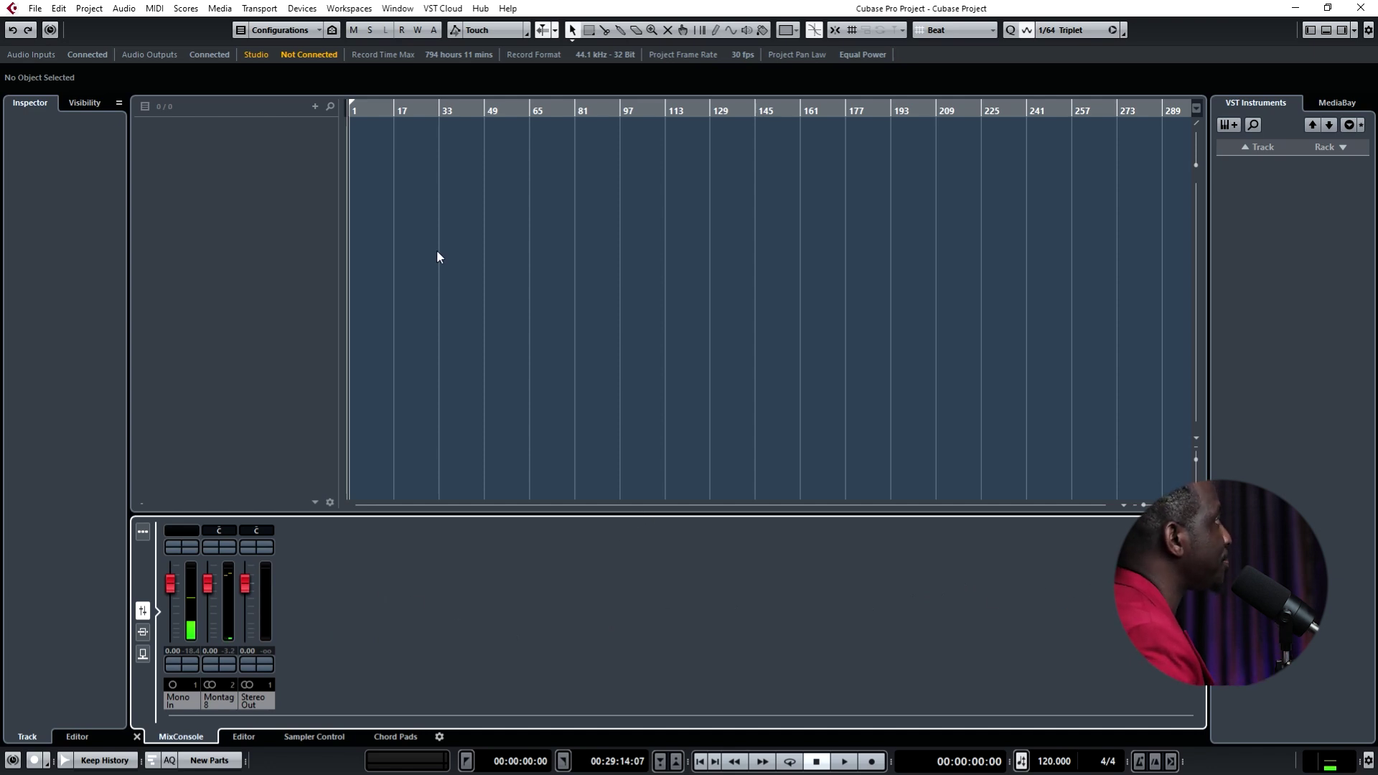
# - Show the Record Time Max display, move it over the middle of the project area, and close it
pyautogui.click(296, 12)
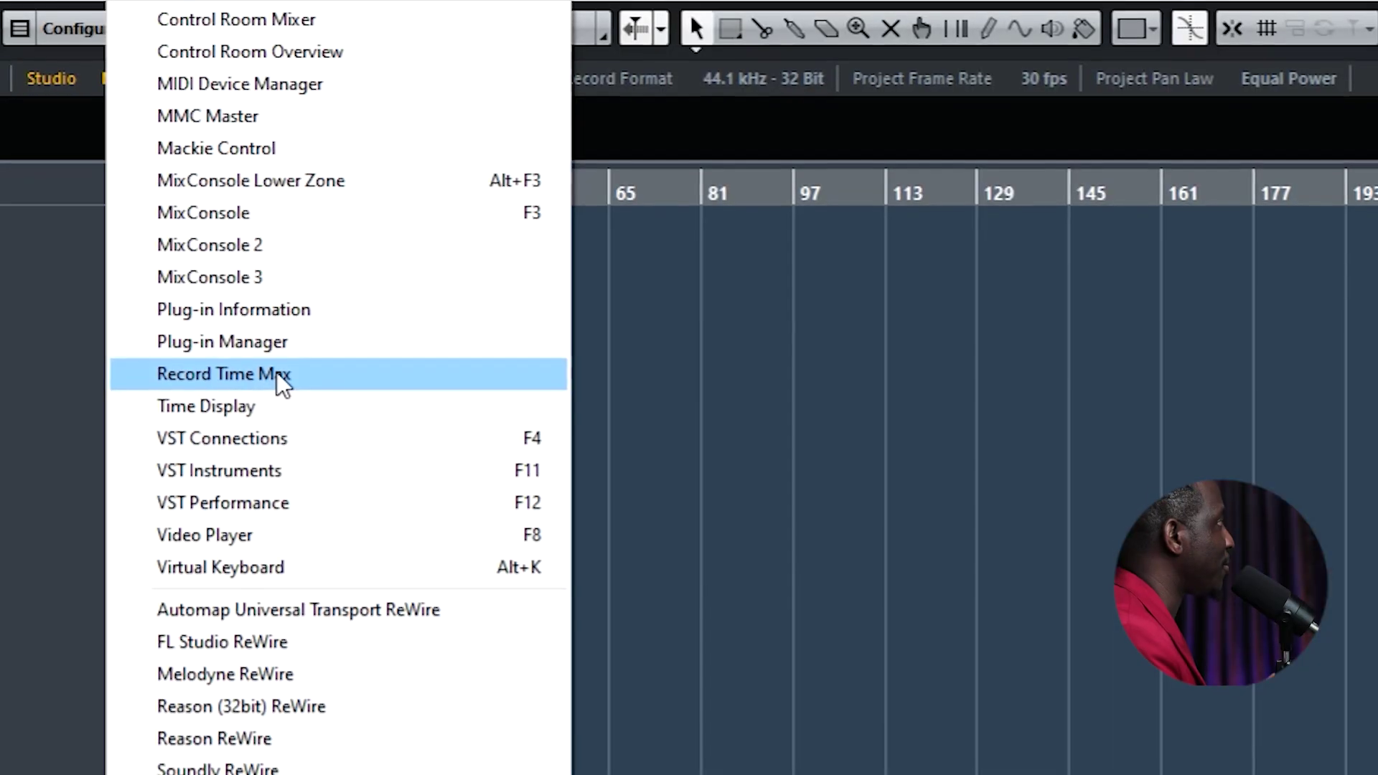
pyautogui.click(277, 373)
pyautogui.moveTo(1374, 63); pyautogui.dragTo(778, 225)
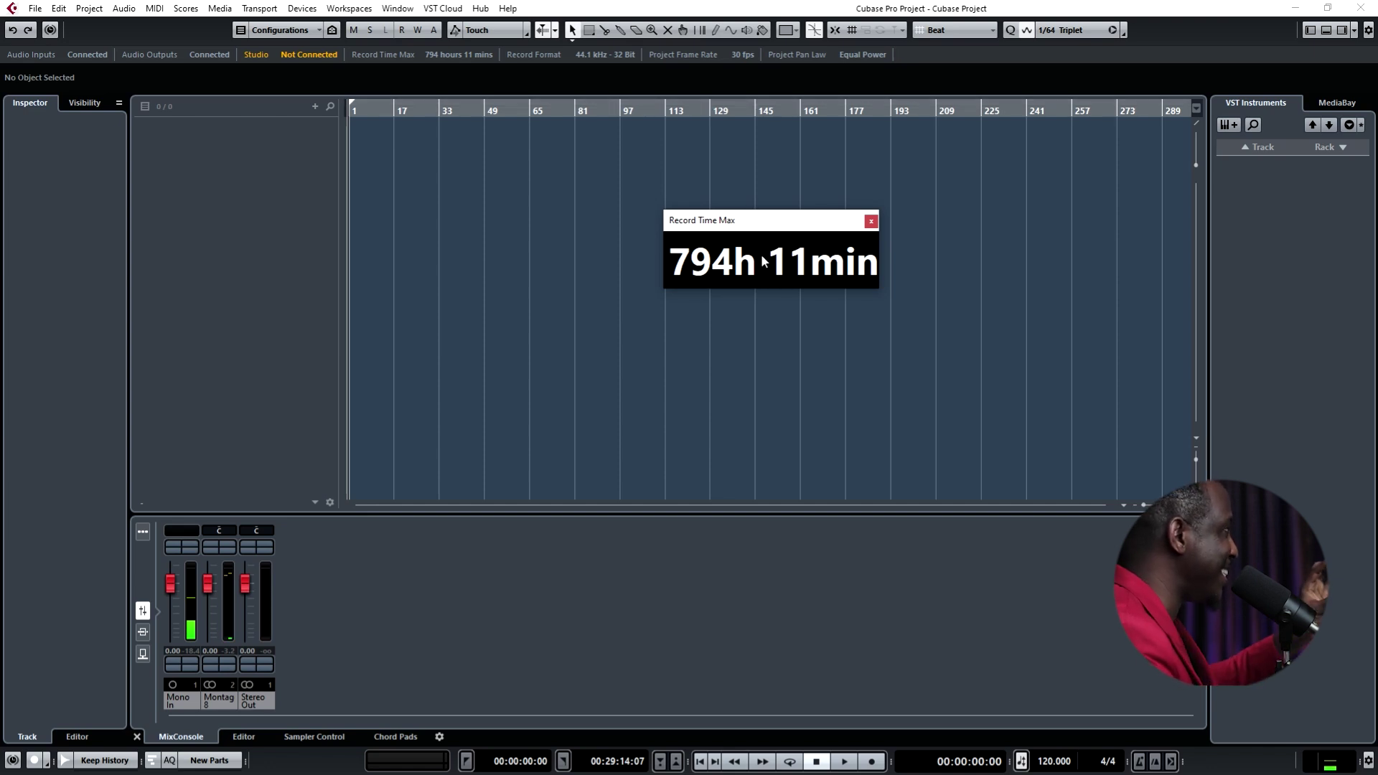
pyautogui.click(870, 221)
# - Show the Time Display, move the project cursor to about bar 97 with it open, and close the display
pyautogui.click(301, 8)
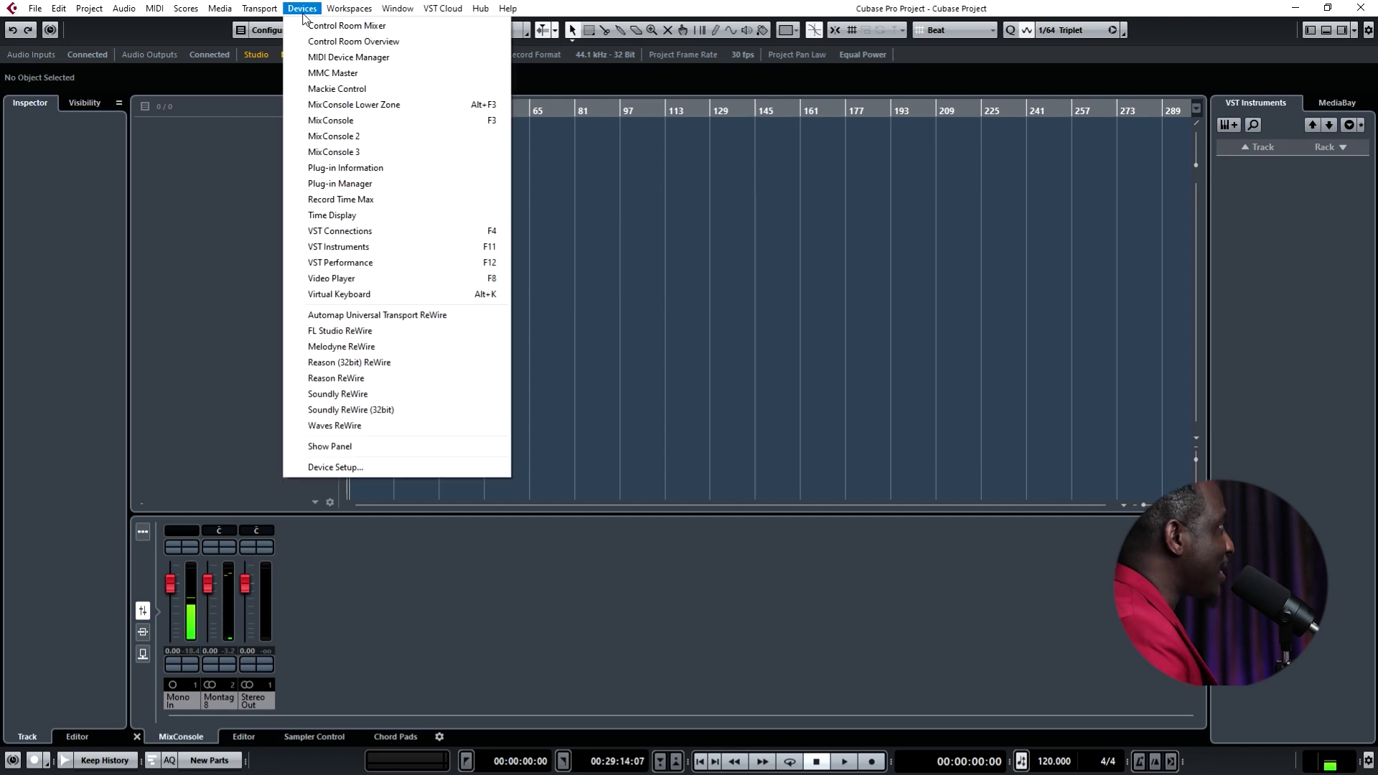
pyautogui.click(341, 217)
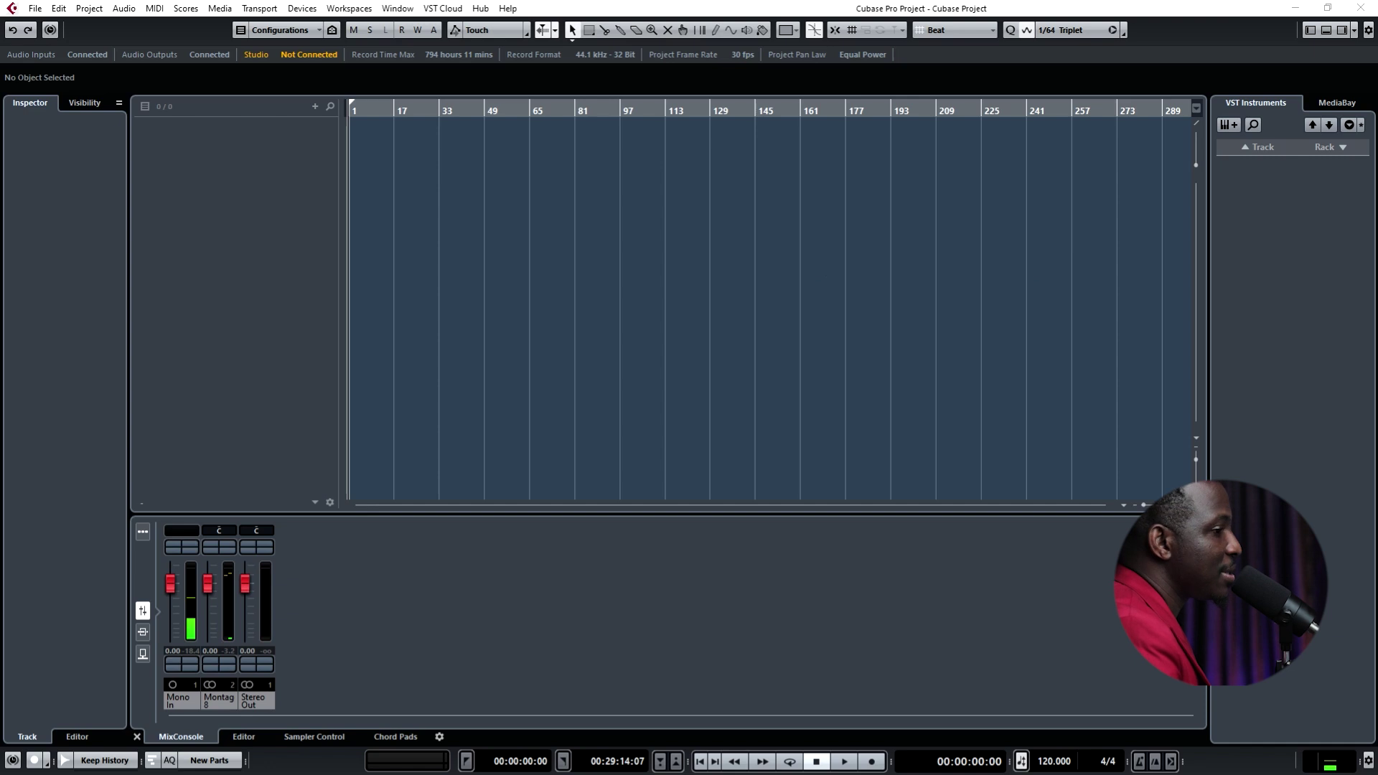
pyautogui.moveTo(932, 145); pyautogui.dragTo(878, 202)
pyautogui.moveTo(723, 113); pyautogui.dragTo(622, 113)
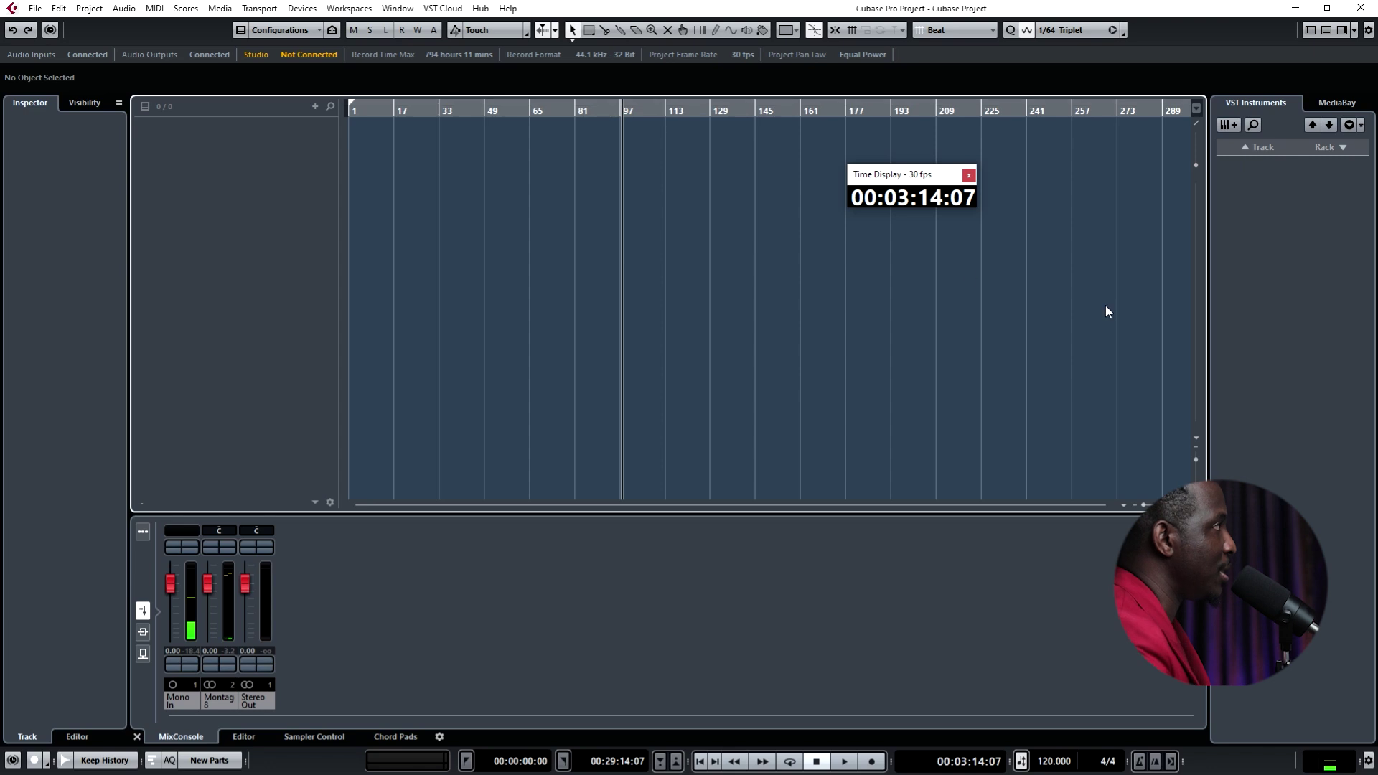
pyautogui.moveTo(913, 179); pyautogui.dragTo(932, 164)
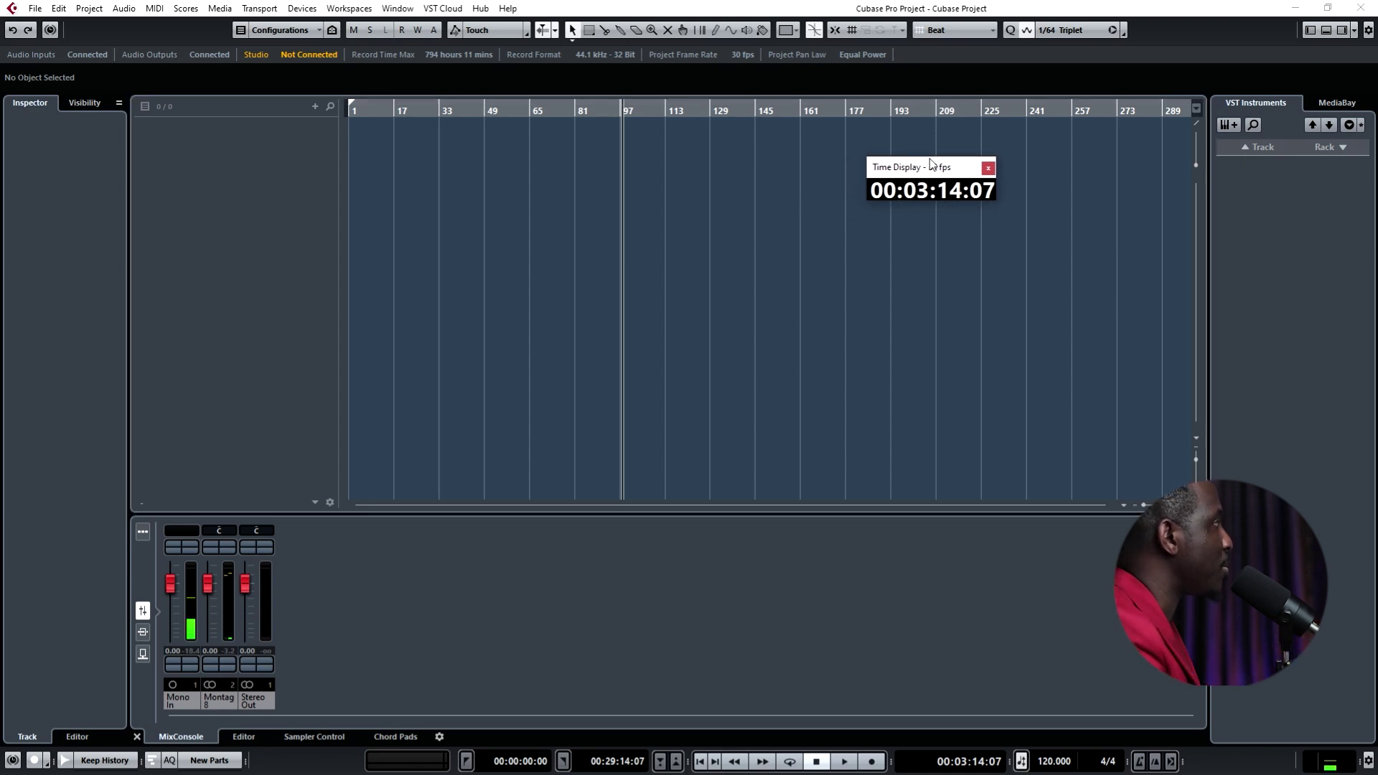
pyautogui.click(988, 168)
# - Open VST Connections and look through the Outputs, Group/FX, External FX, External Instruments and Studio pages
pyautogui.click(302, 8)
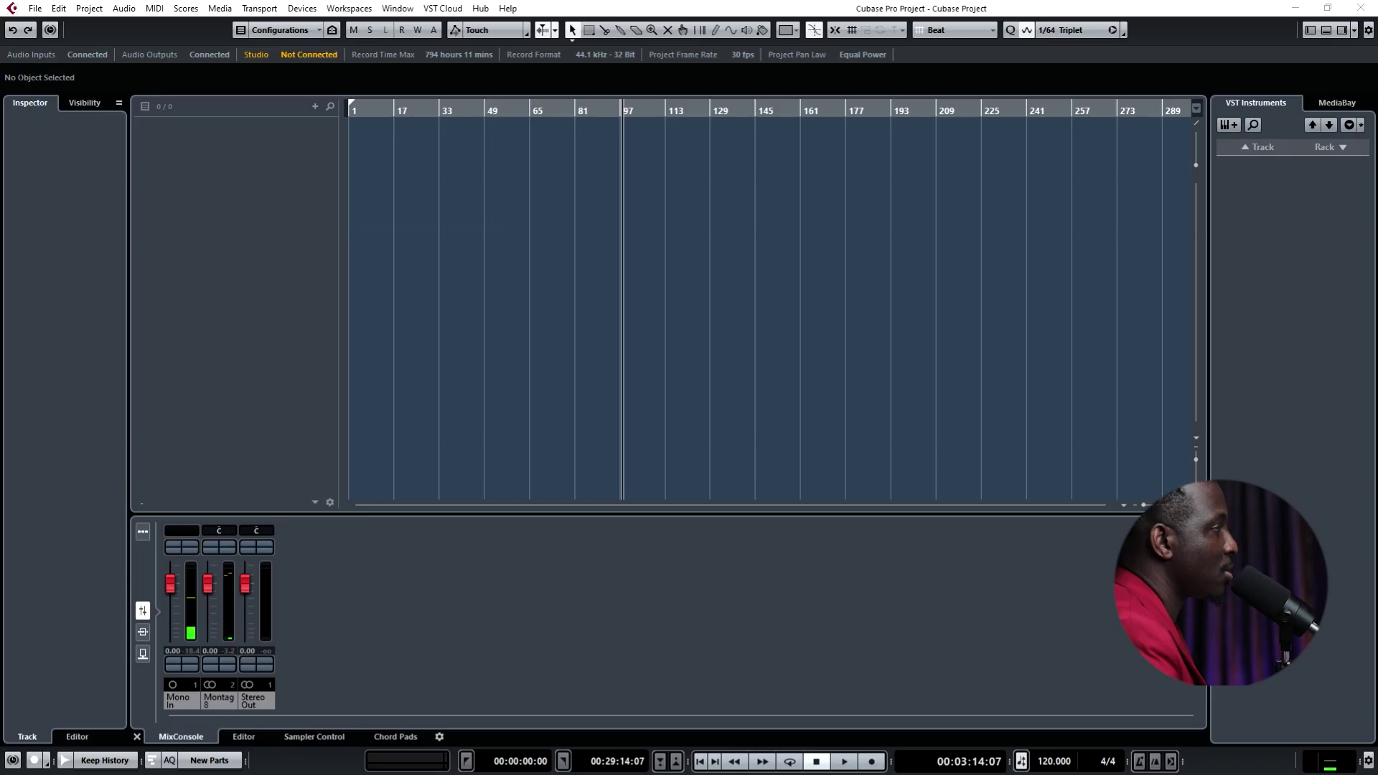
pyautogui.press('F4')
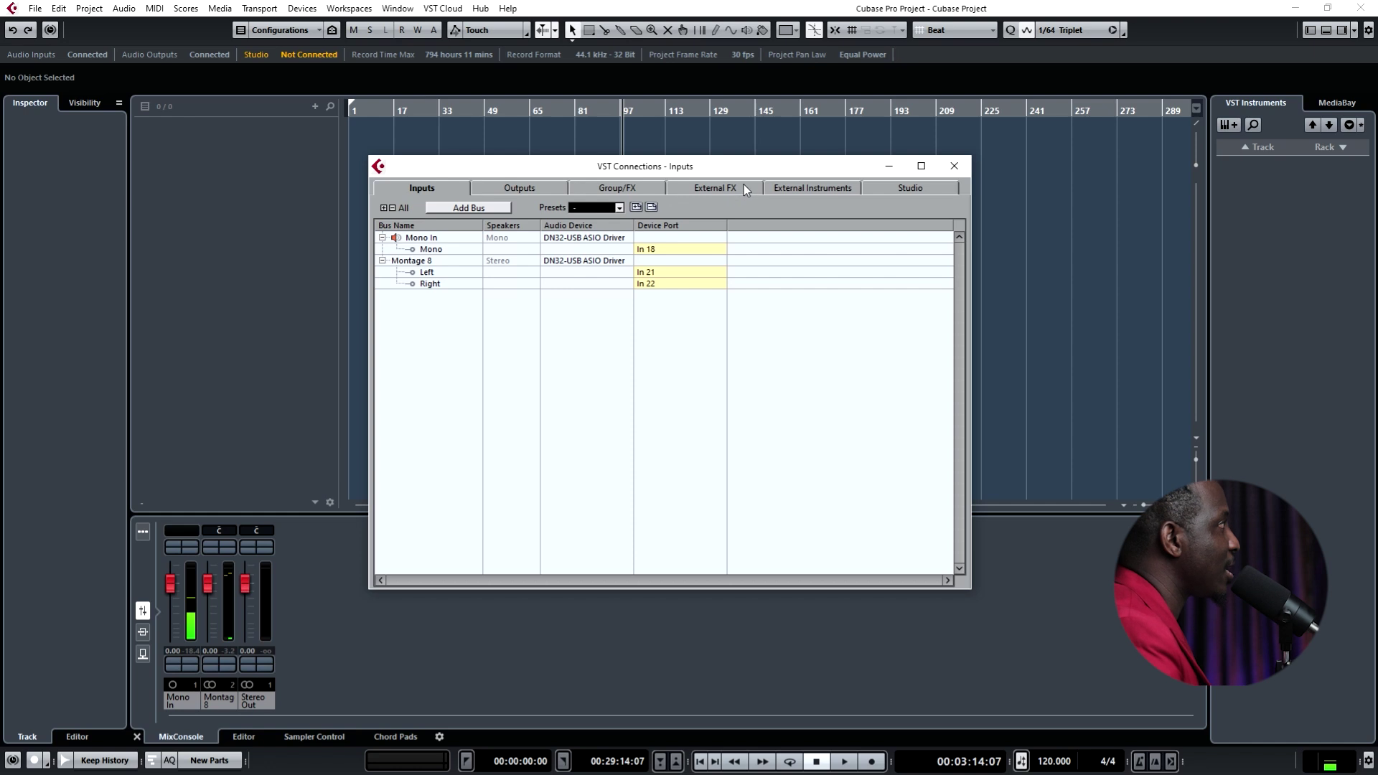
pyautogui.click(507, 190)
pyautogui.click(616, 192)
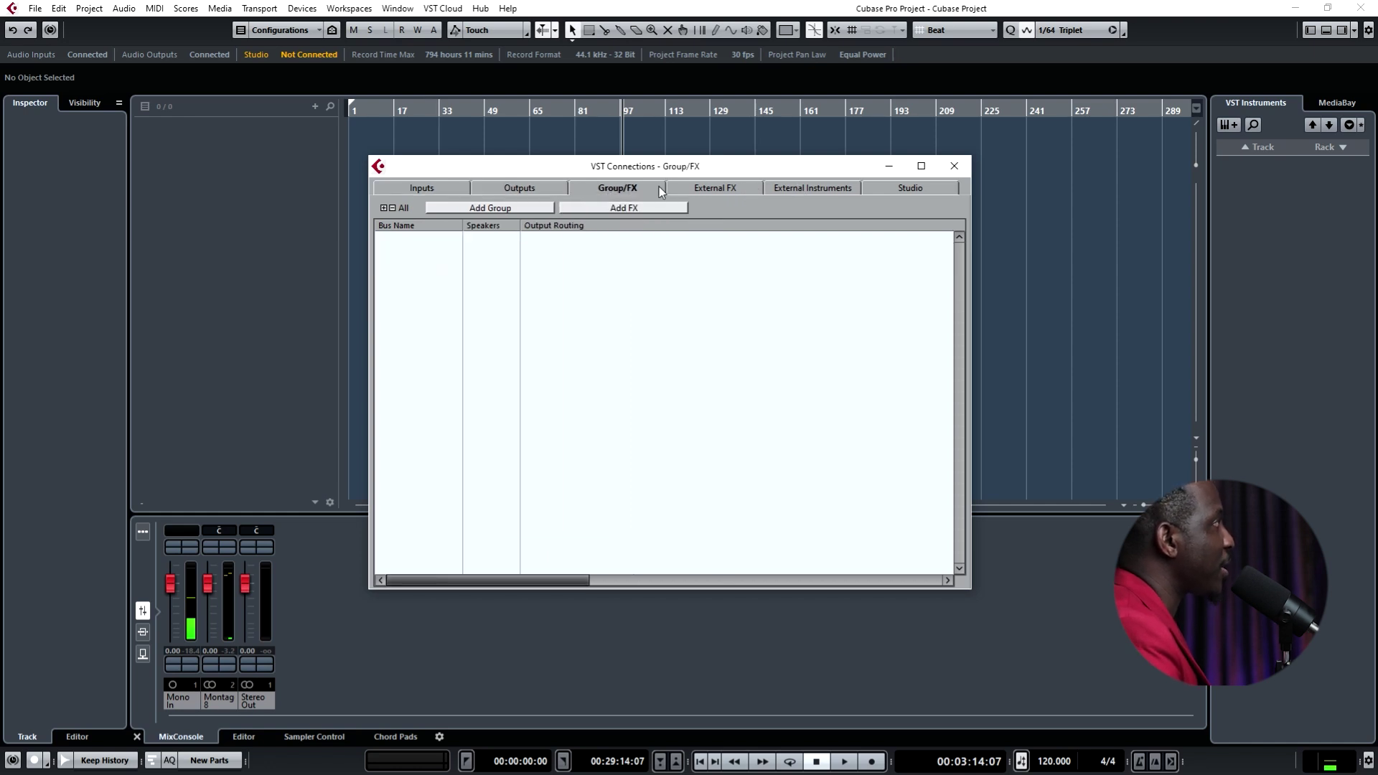
pyautogui.click(719, 191)
pyautogui.click(810, 191)
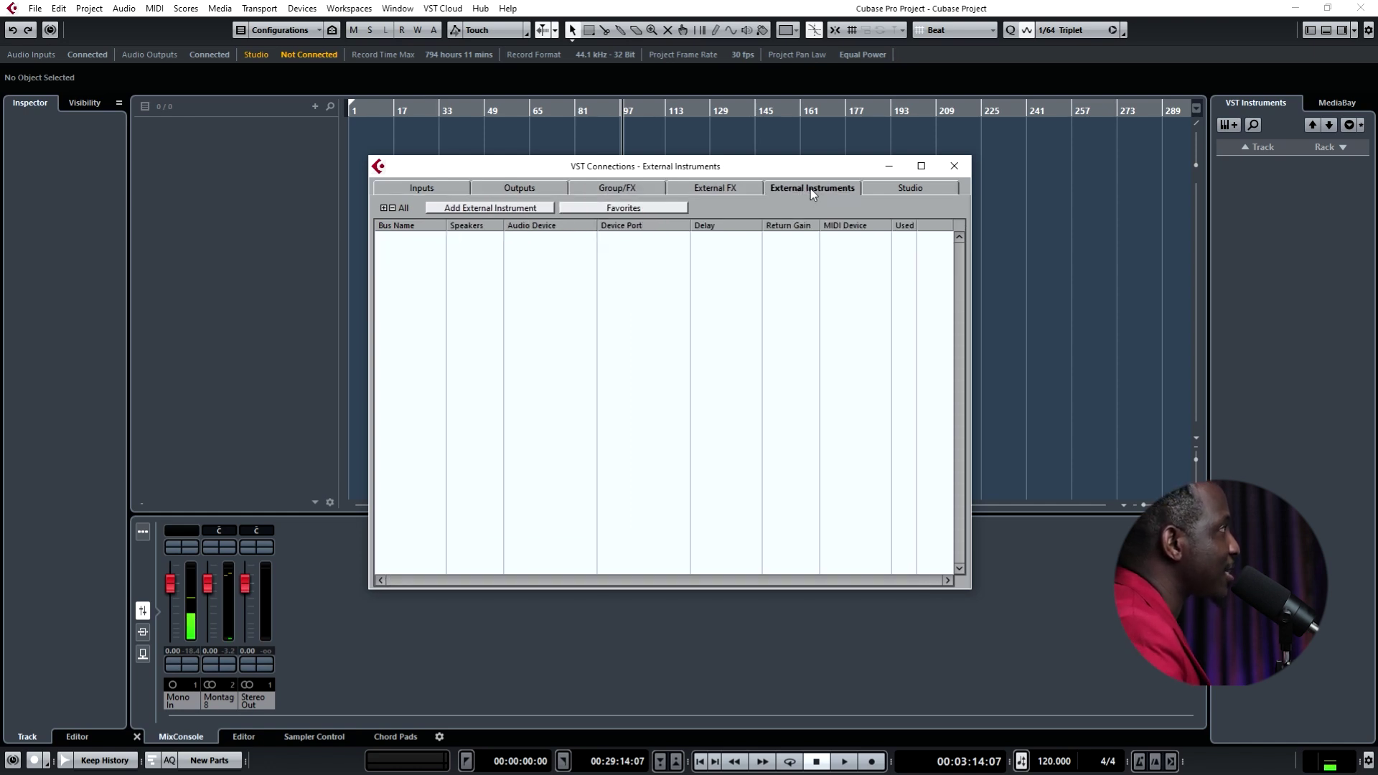
pyautogui.click(890, 192)
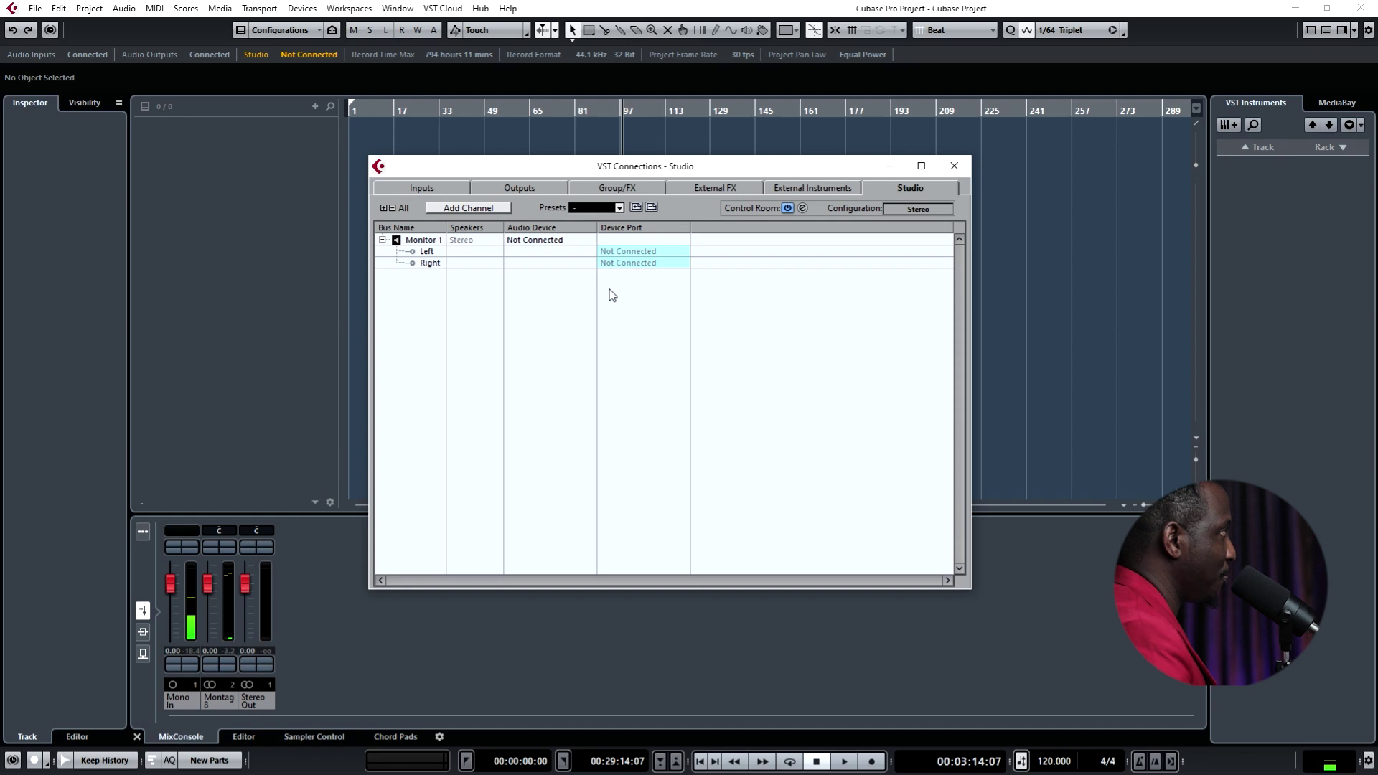
# - Review the input and output bus assignments, close VST Connections, and display the device commands again
pyautogui.click(443, 191)
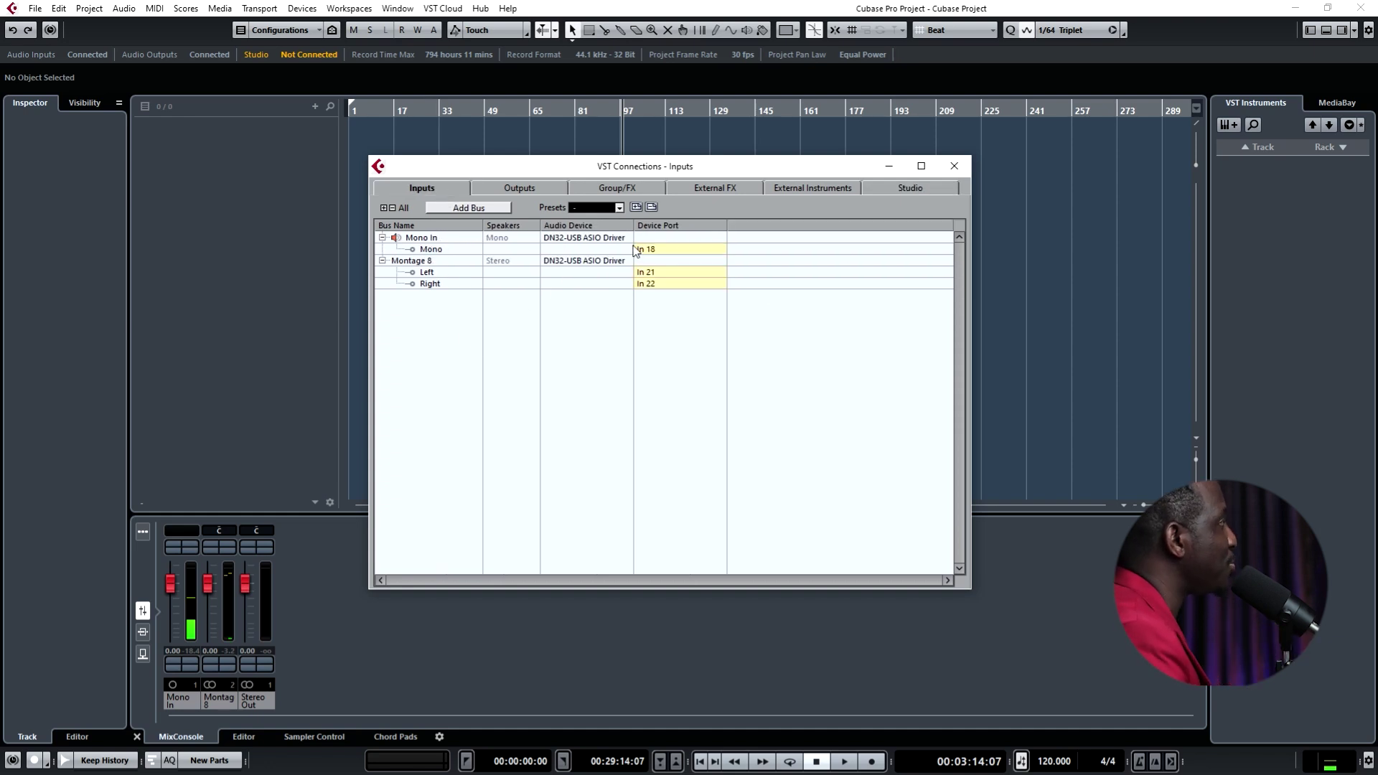
pyautogui.click(527, 188)
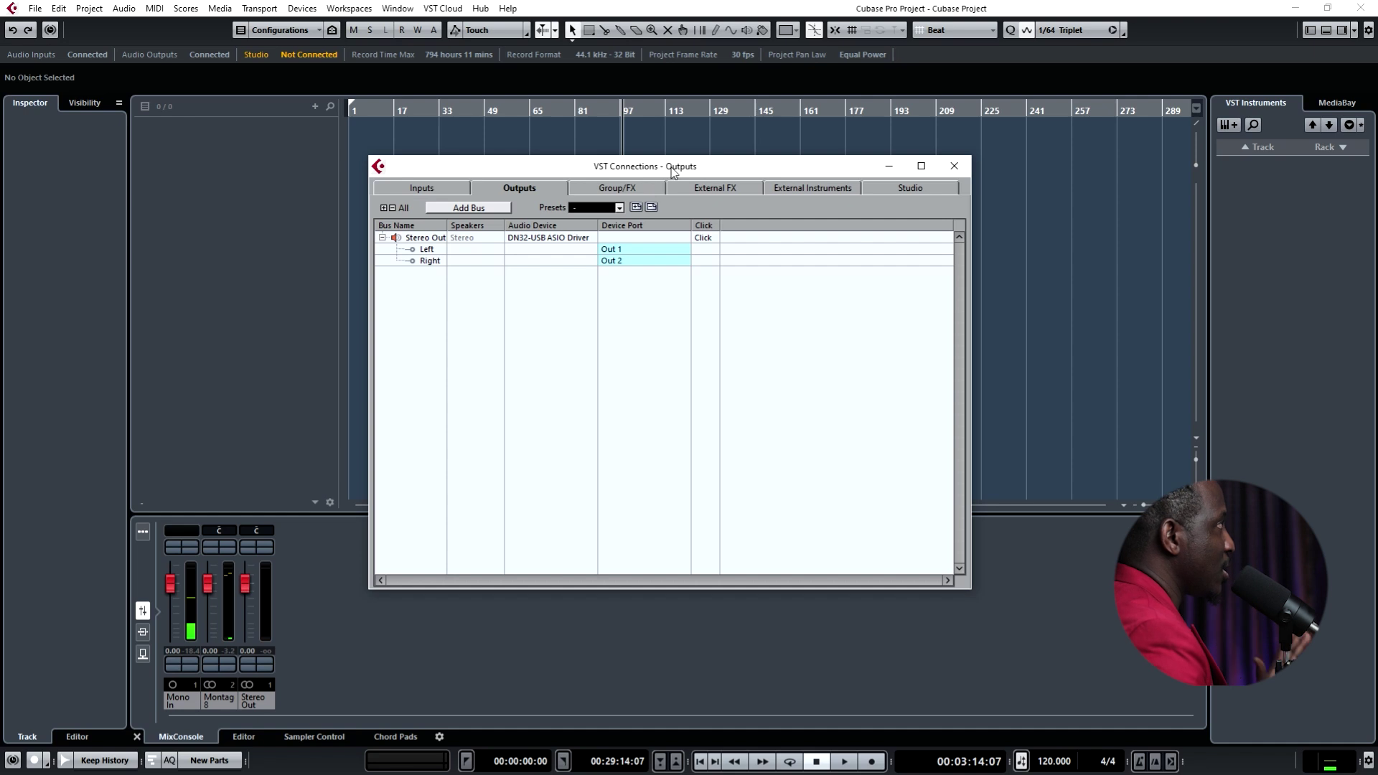
pyautogui.moveTo(661, 174); pyautogui.dragTo(670, 186)
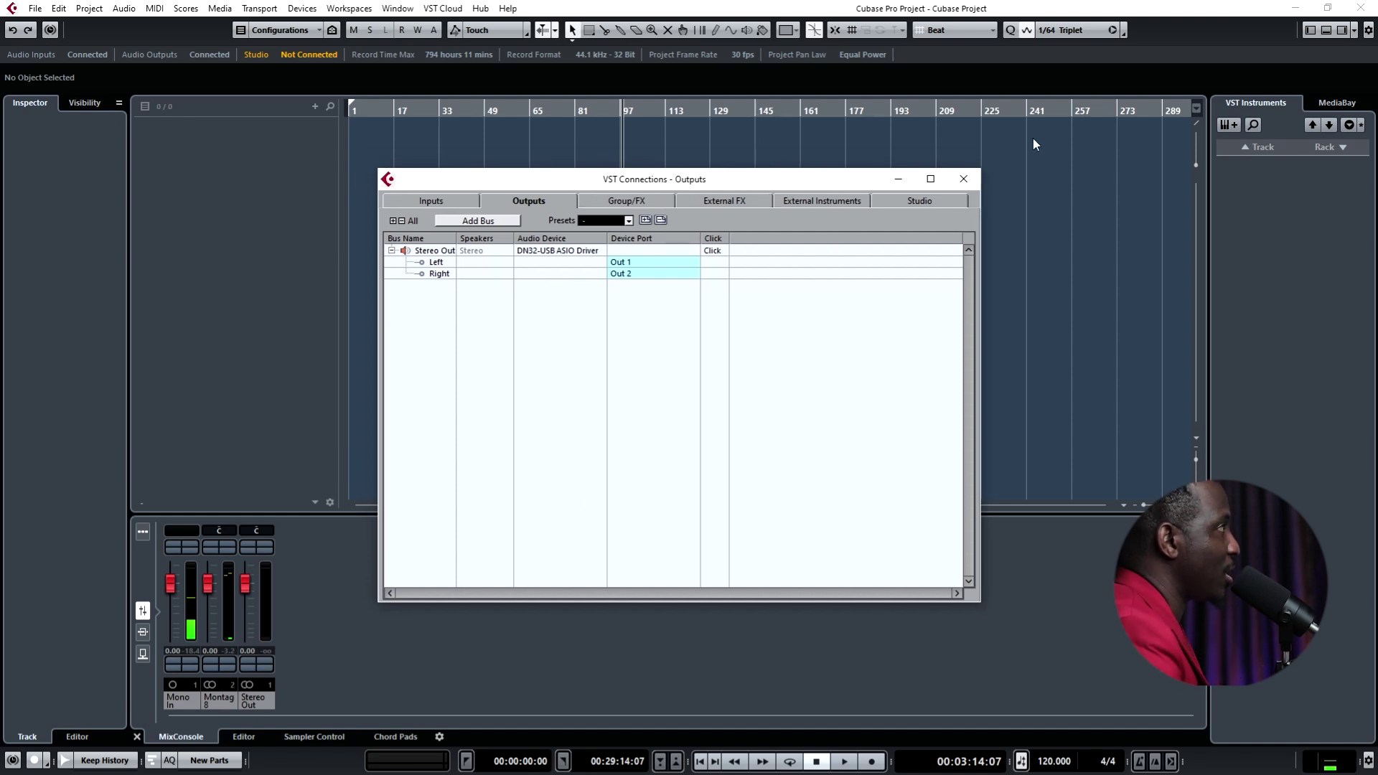
pyautogui.click(963, 182)
pyautogui.click(302, 8)
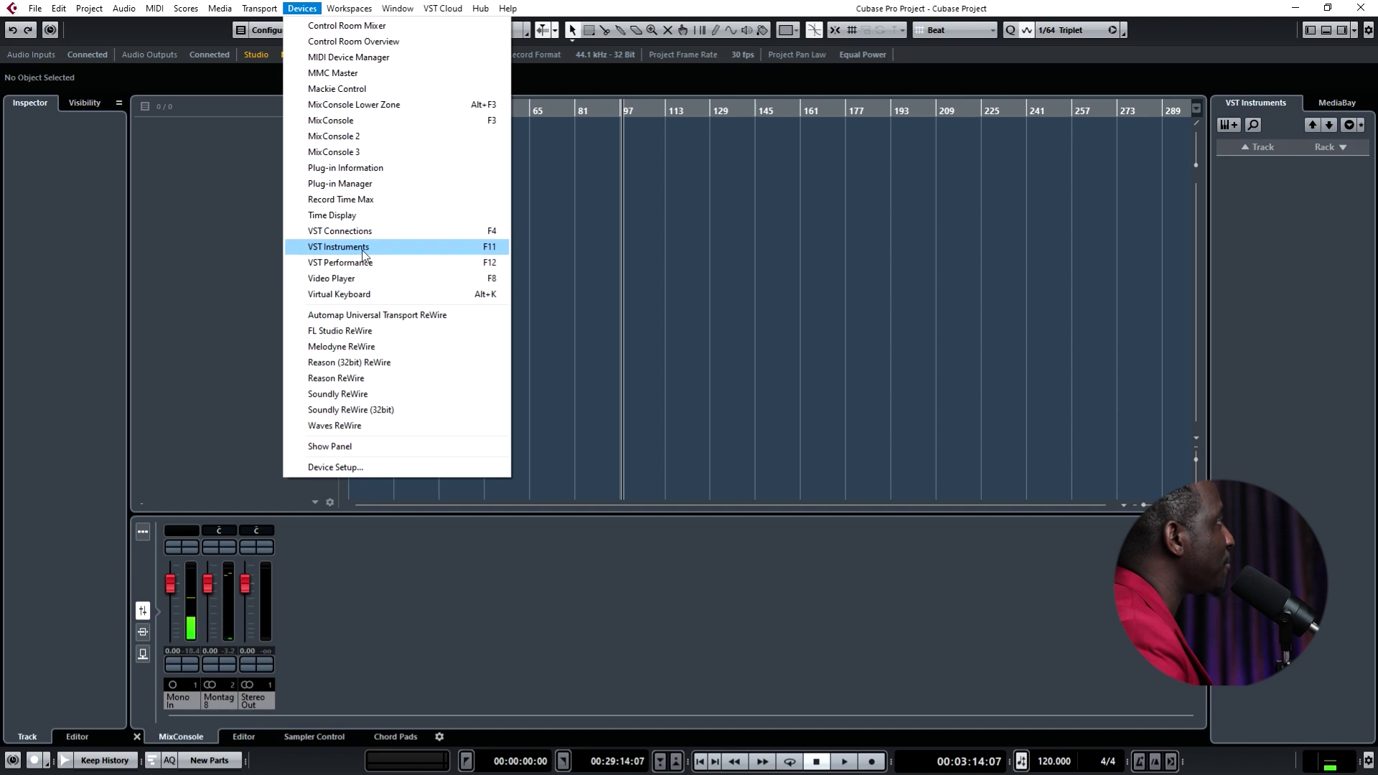